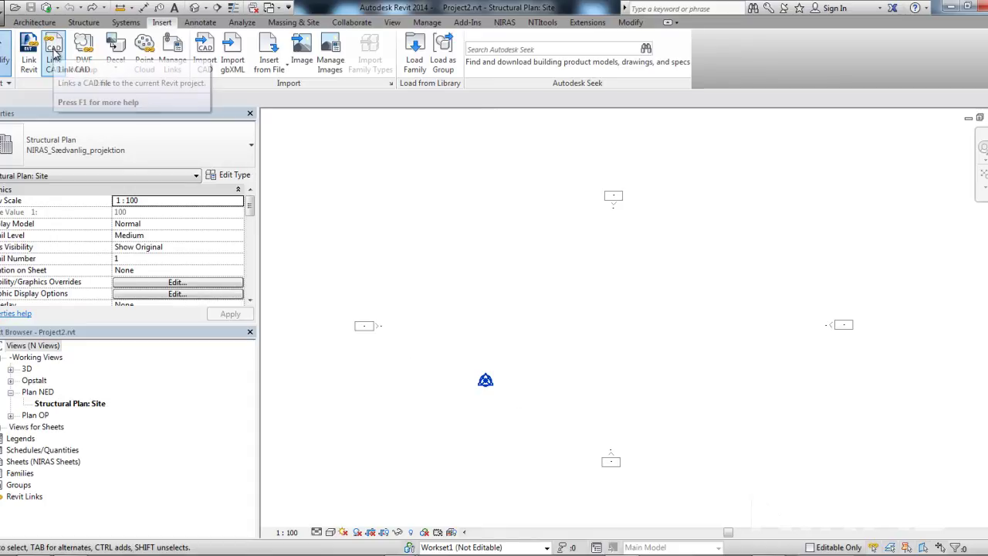
- Link Surveyor_with_Grid.dwg into the Site plan with import units set to meter
{"action": "left_click", "coordinate": [54, 54]}
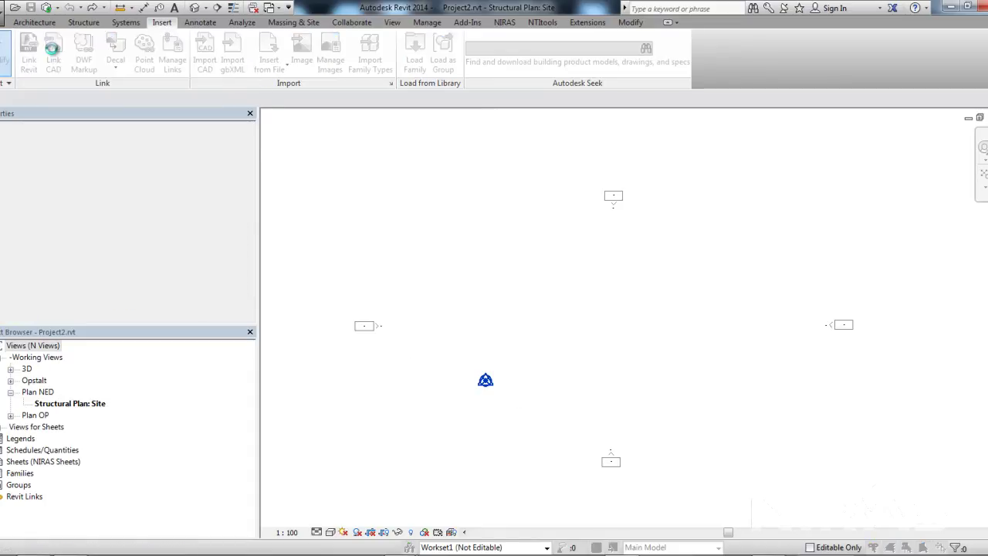
{"action": "left_click", "coordinate": [483, 224]}
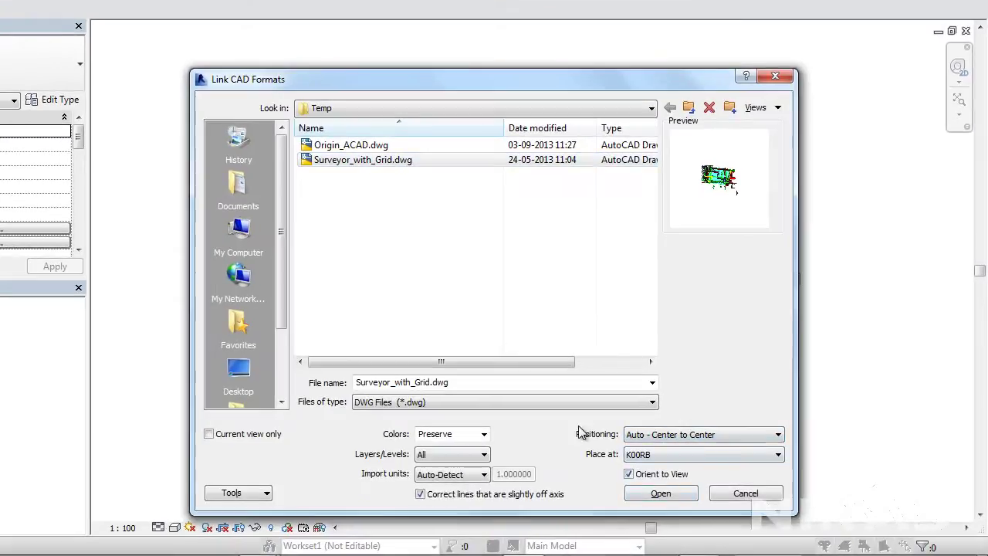
{"action": "left_click", "coordinate": [562, 488]}
{"action": "left_click", "coordinate": [442, 520]}
{"action": "left_click", "coordinate": [662, 493]}
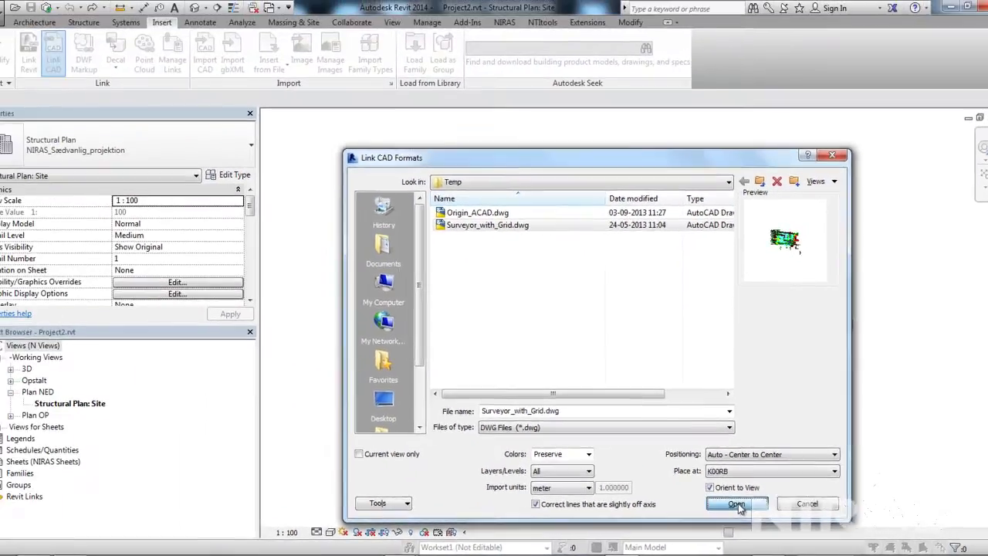
- Zoom around the linked survey drawing near the 8.2 area to inspect it
{"action": "scroll", "coordinate": [521, 335], "scroll_direction": "down", "scroll_amount": 5}
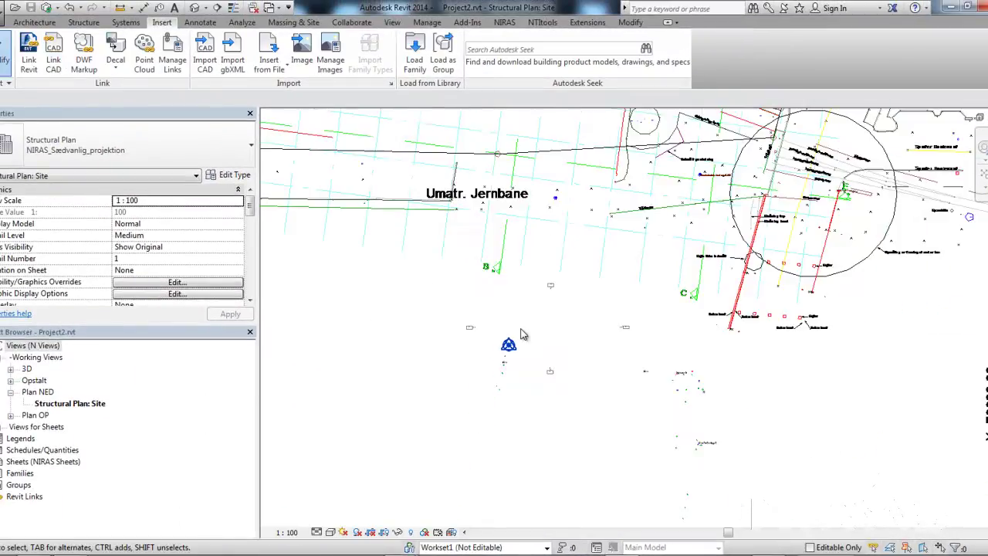
{"action": "scroll", "coordinate": [521, 334], "scroll_direction": "down", "scroll_amount": 3}
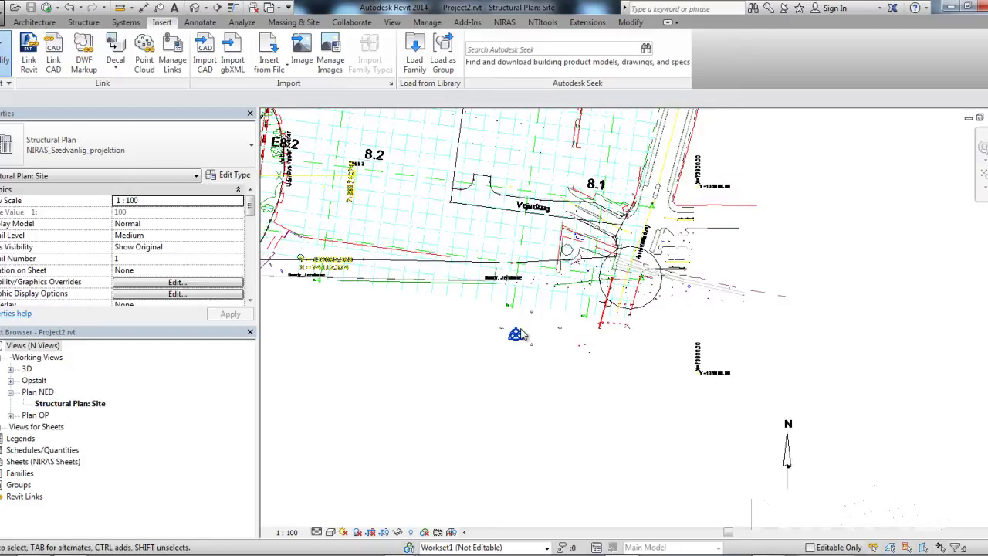
{"action": "scroll", "coordinate": [521, 334], "scroll_direction": "down", "scroll_amount": 3}
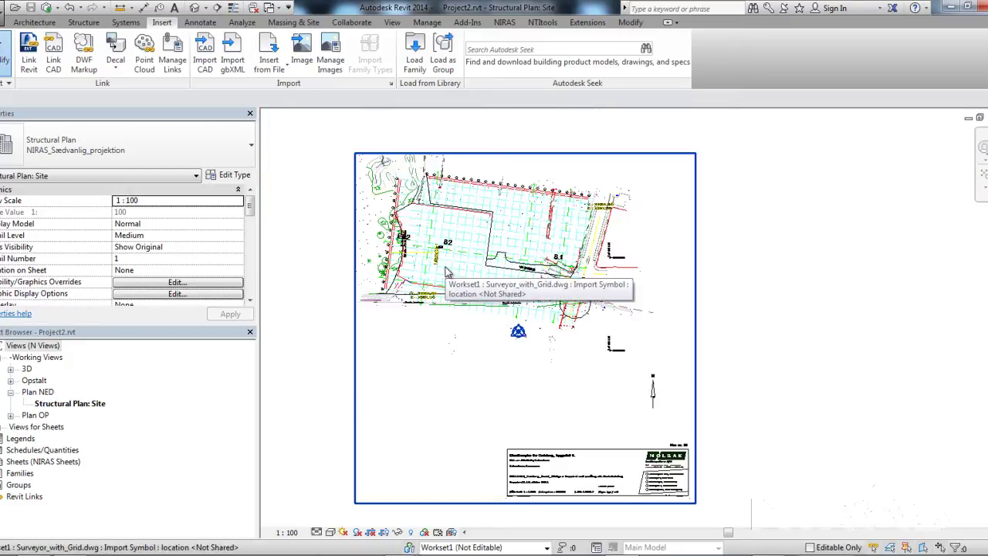
{"action": "scroll", "coordinate": [424, 228], "scroll_direction": "up", "scroll_amount": 5}
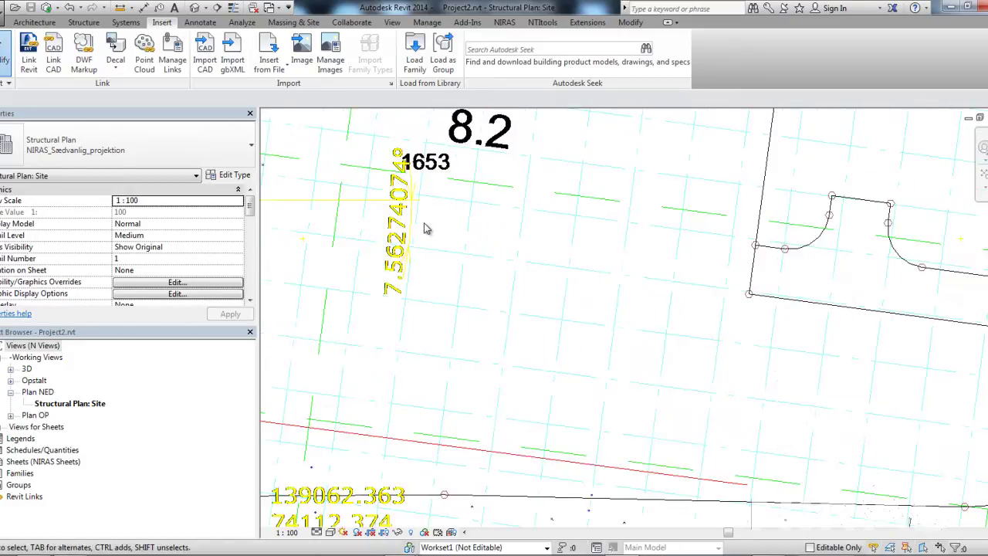
{"action": "scroll", "coordinate": [533, 303], "scroll_direction": "down", "scroll_amount": 1}
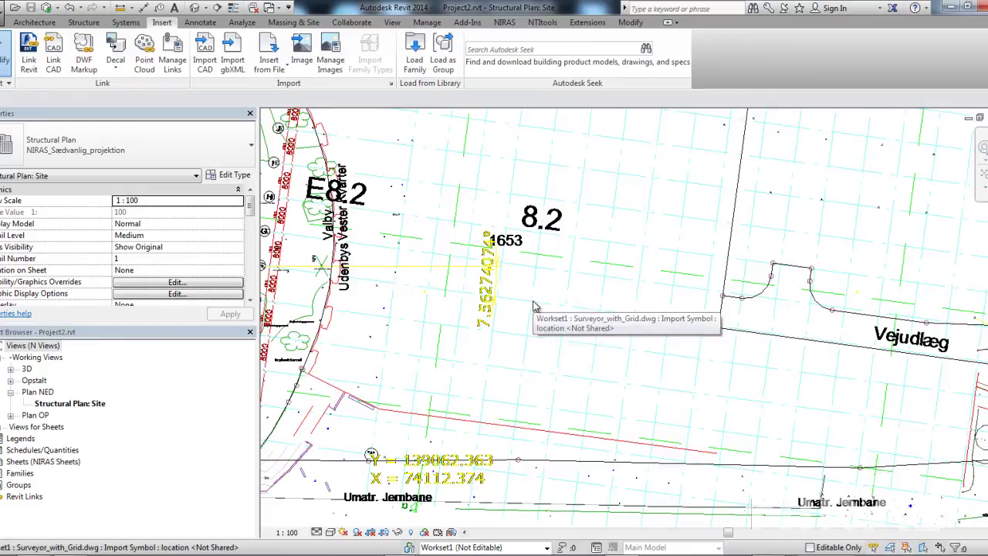
- Assign the linked survey drawing to the CAD-Link workset in Properties
{"action": "left_click", "coordinate": [531, 308]}
{"action": "scroll", "coordinate": [530, 307], "scroll_direction": "up", "scroll_amount": 2}
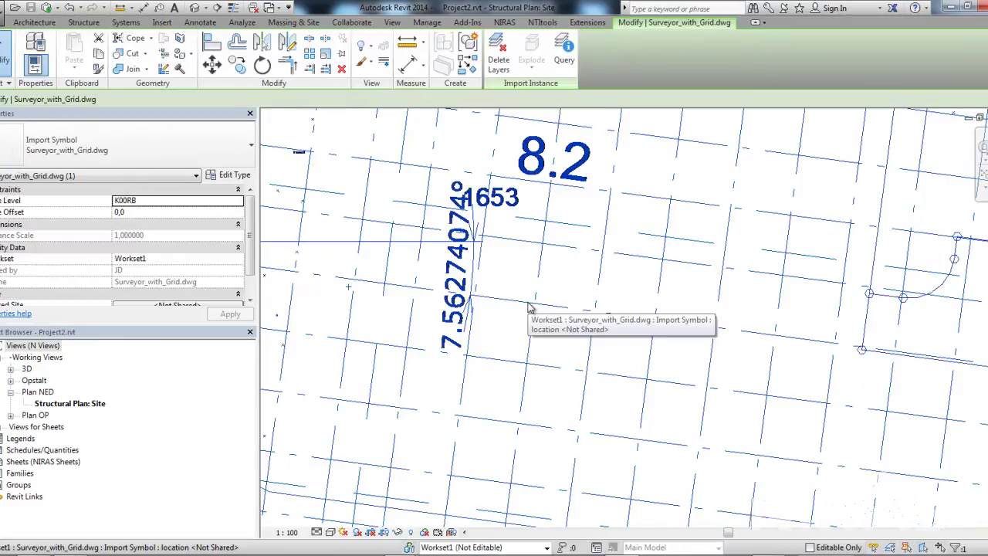
{"action": "left_click", "coordinate": [240, 262]}
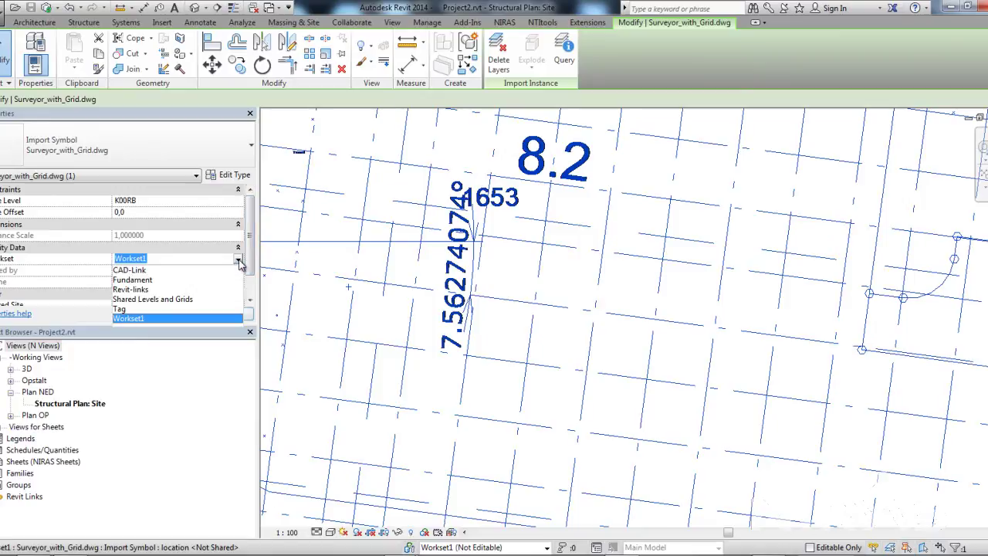
{"action": "left_click", "coordinate": [132, 271]}
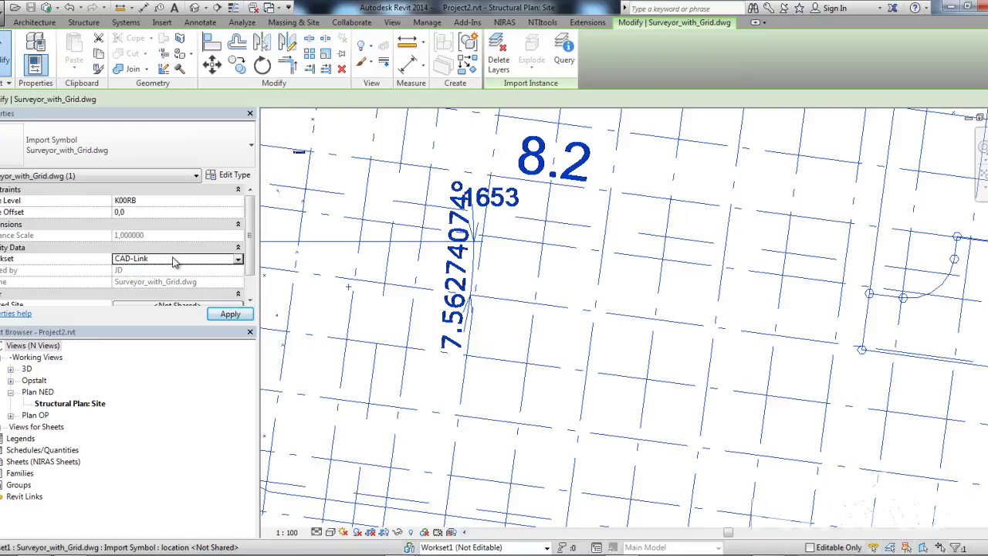
{"action": "left_click", "coordinate": [230, 314]}
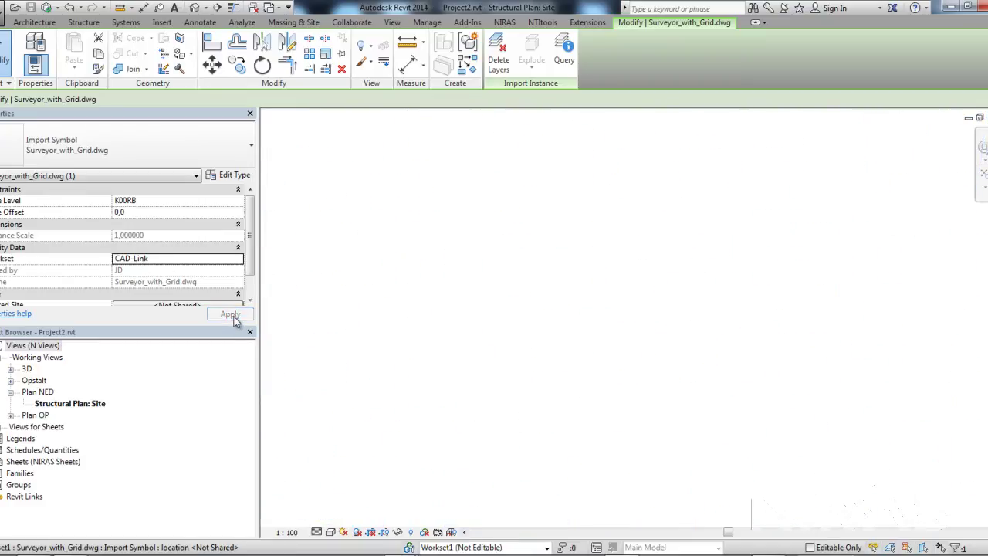
- In Visibility/Graphics (VV), set the CAD-Link workset to Show in this view
{"action": "key", "text": "v"}
{"action": "key", "text": "g"}
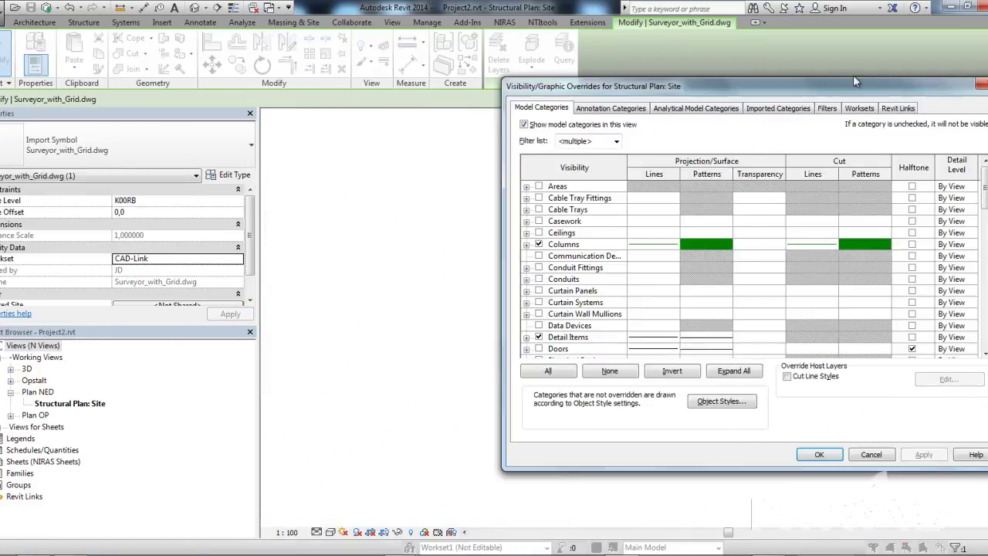
{"action": "left_click", "coordinate": [860, 108]}
{"action": "left_click", "coordinate": [951, 181]}
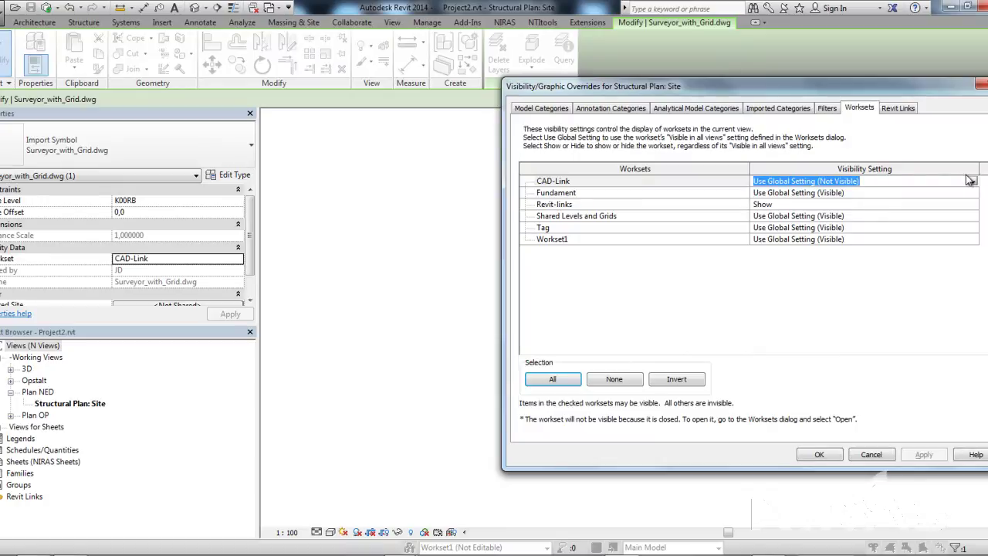
{"action": "left_click", "coordinate": [971, 181]}
{"action": "left_click", "coordinate": [764, 192]}
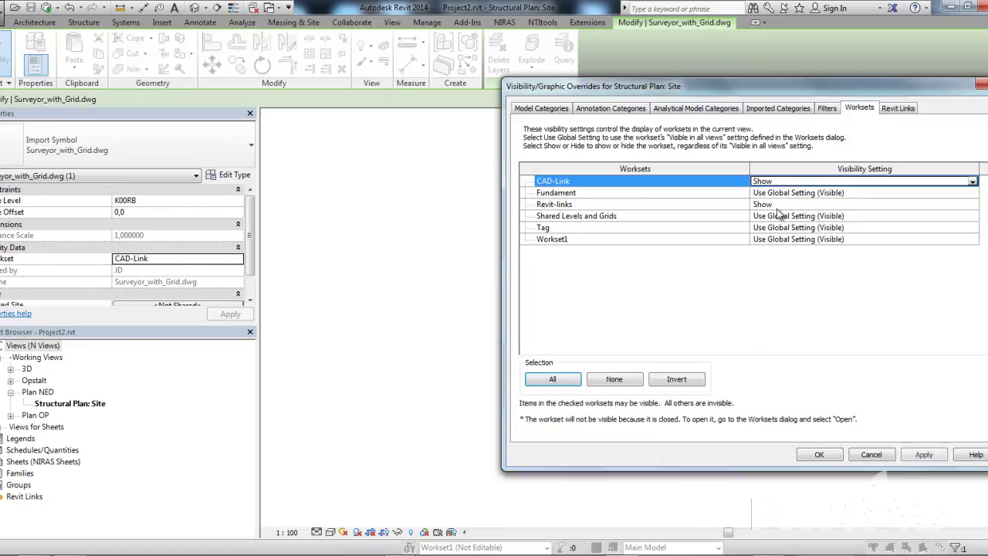
{"action": "left_click", "coordinate": [819, 455]}
- Move the linked DWG from its coordinate reference point beside 8.2 onto the Survey Point
{"action": "scroll", "coordinate": [580, 301], "scroll_direction": "down", "scroll_amount": 2}
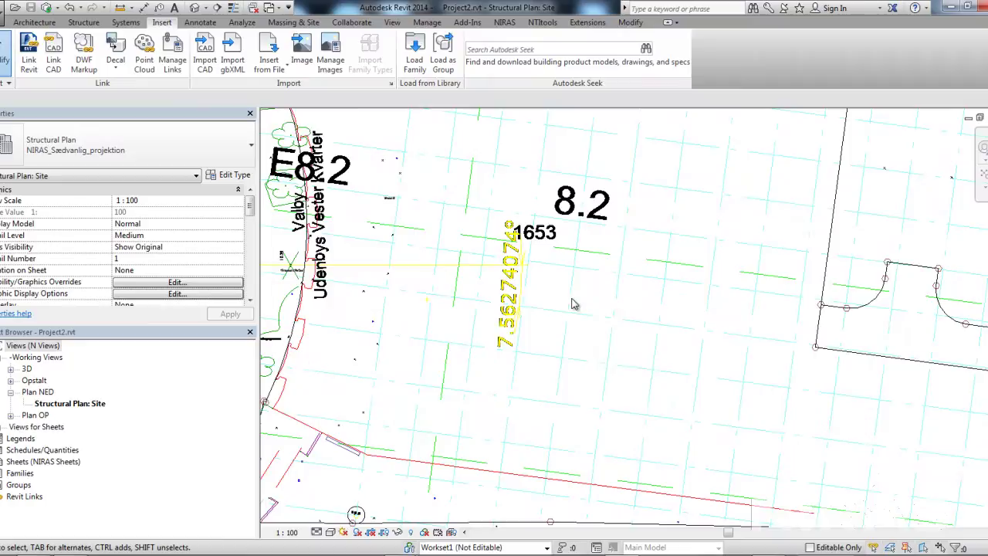
{"action": "left_click", "coordinate": [563, 306]}
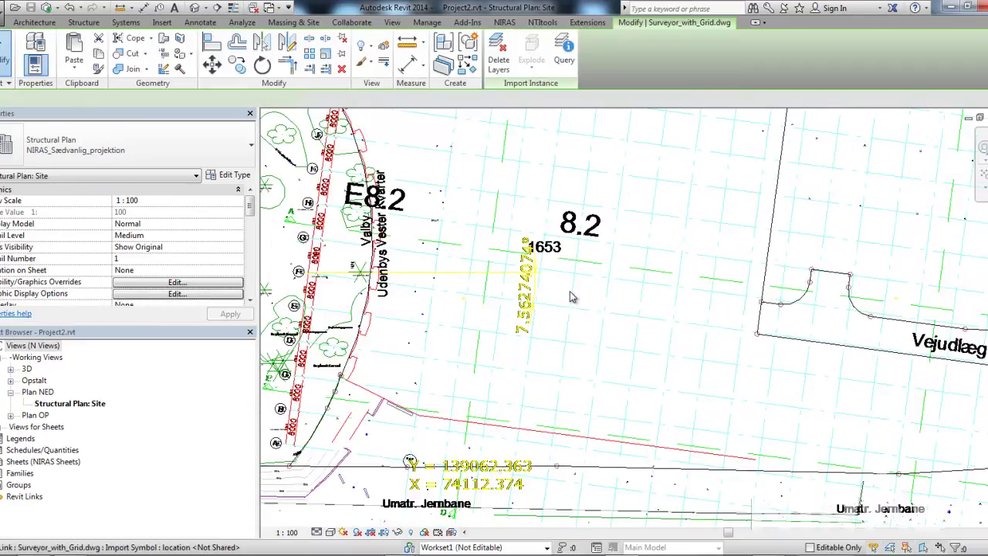
{"action": "left_click", "coordinate": [212, 63]}
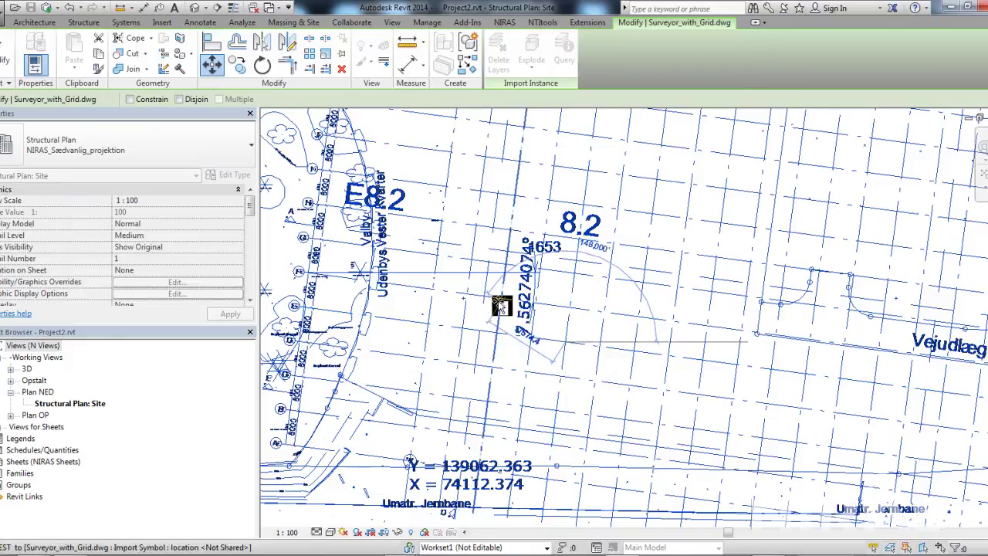
{"action": "scroll", "coordinate": [563, 288], "scroll_direction": "down", "scroll_amount": 4}
{"action": "scroll", "coordinate": [502, 304], "scroll_direction": "down", "scroll_amount": 2}
{"action": "scroll", "coordinate": [629, 347], "scroll_direction": "up", "scroll_amount": 5}
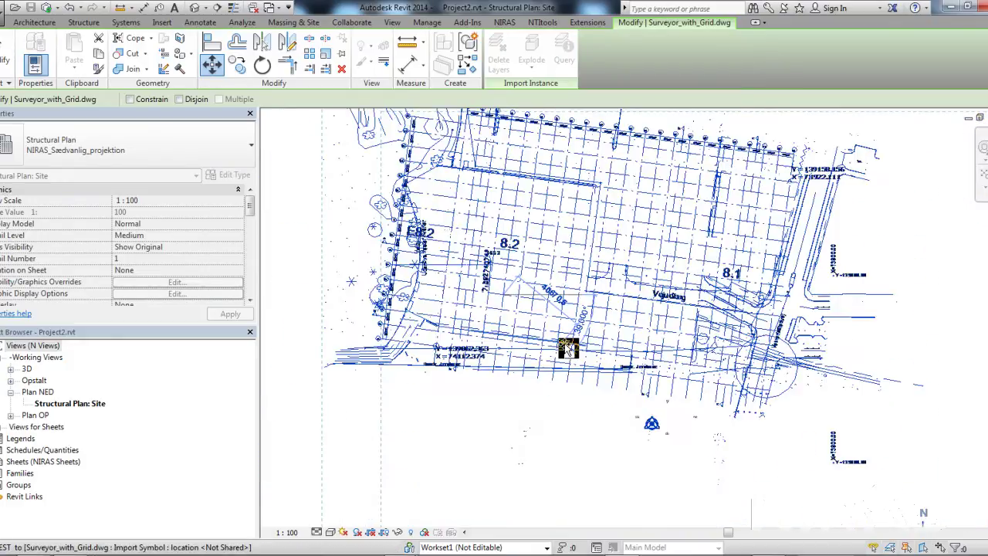
{"action": "left_click", "coordinate": [749, 513]}
{"action": "scroll", "coordinate": [748, 511], "scroll_direction": "up", "scroll_amount": 4}
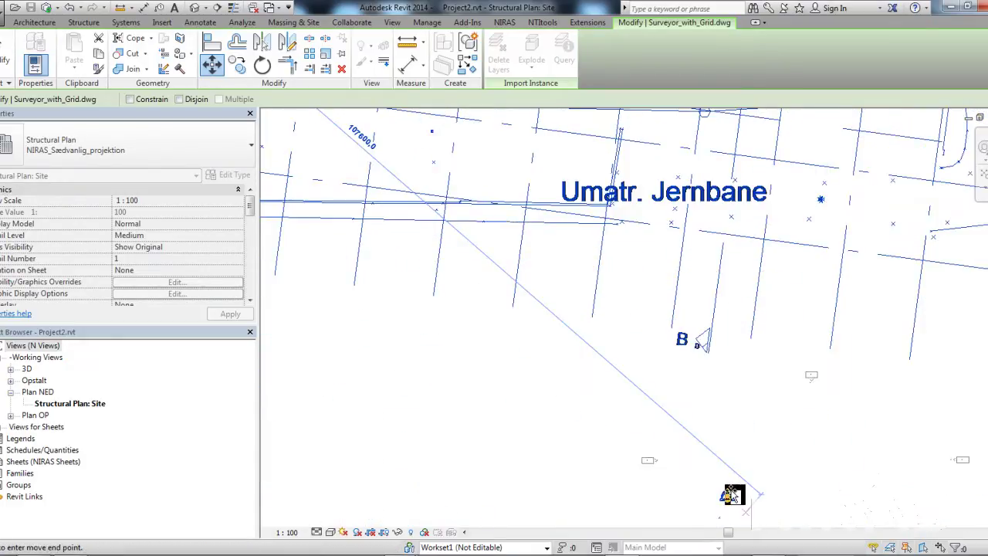
{"action": "scroll", "coordinate": [735, 432], "scroll_direction": "up", "scroll_amount": 3}
{"action": "left_click", "coordinate": [718, 488]}
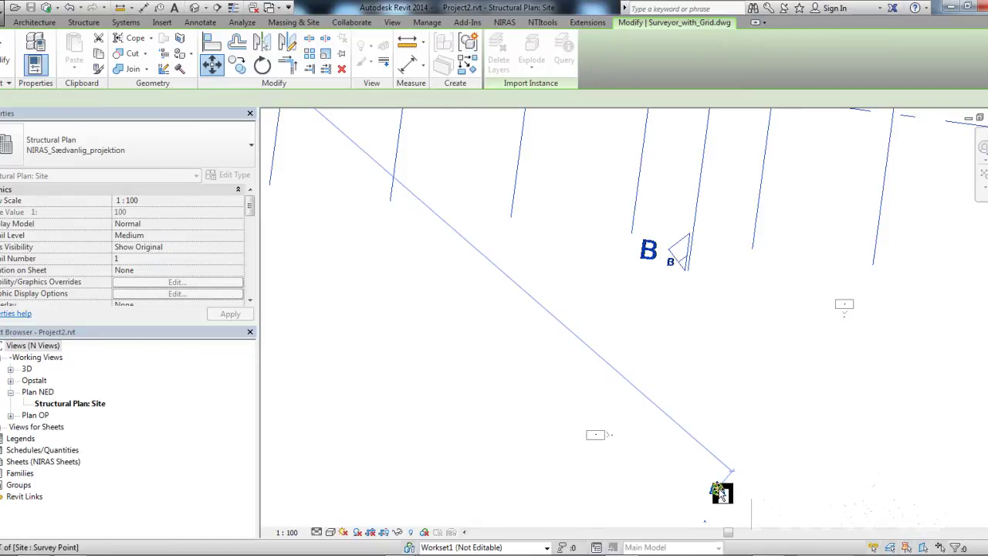
- Rotate the linked drawing about the Survey Point by about 7.56° to square its grid
{"action": "scroll", "coordinate": [563, 349], "scroll_direction": "down", "scroll_amount": 3}
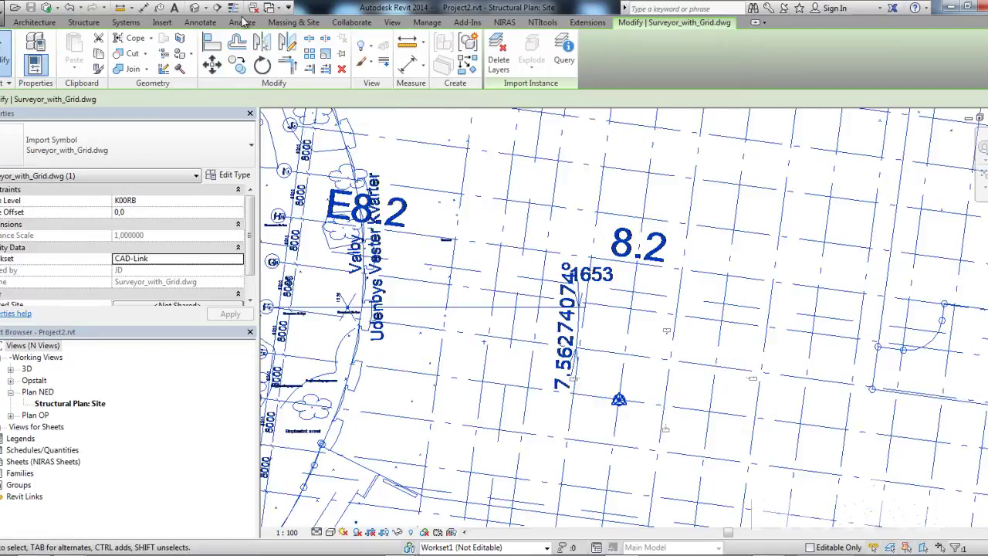
{"action": "left_click", "coordinate": [262, 66]}
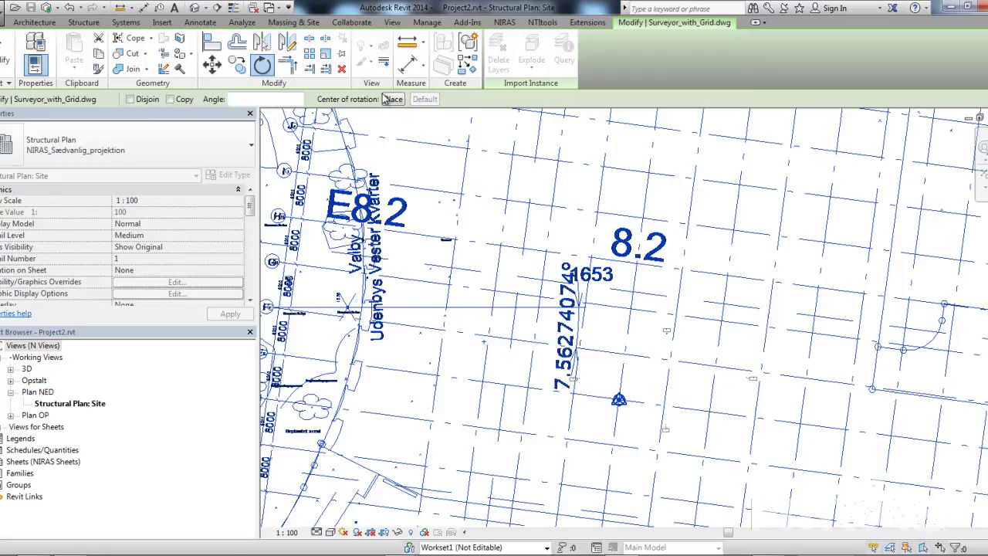
{"action": "left_click", "coordinate": [393, 99]}
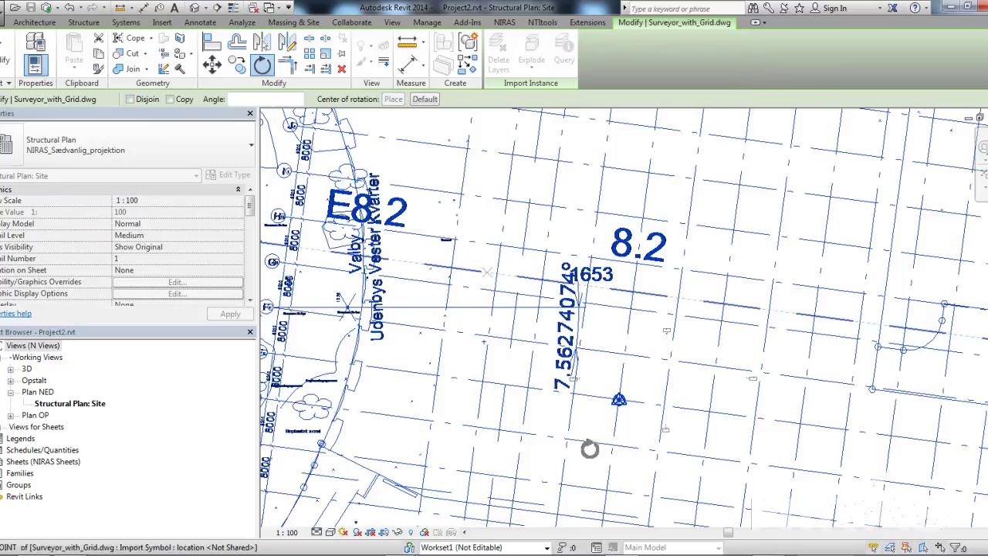
{"action": "left_click", "coordinate": [620, 398]}
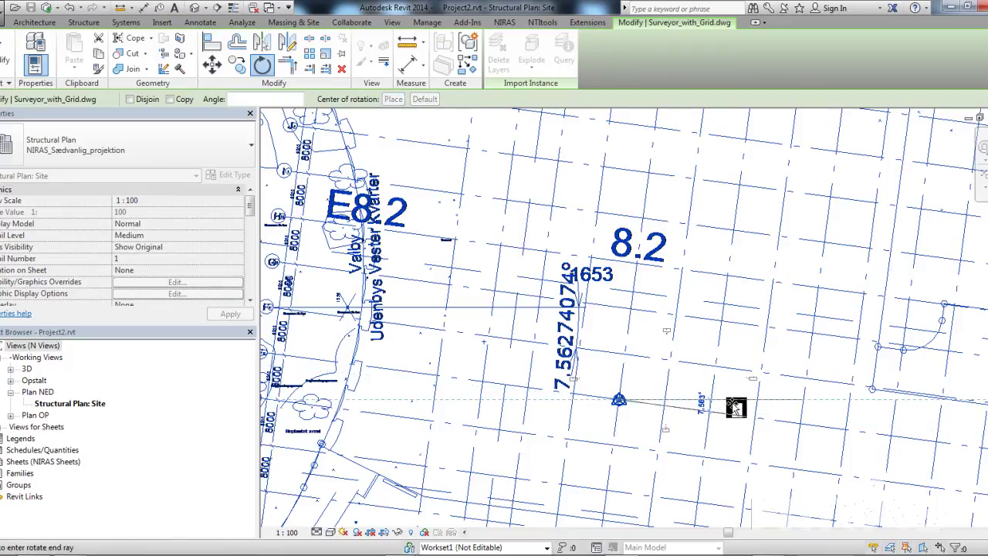
{"action": "left_click", "coordinate": [738, 404]}
{"action": "left_click", "coordinate": [734, 406]}
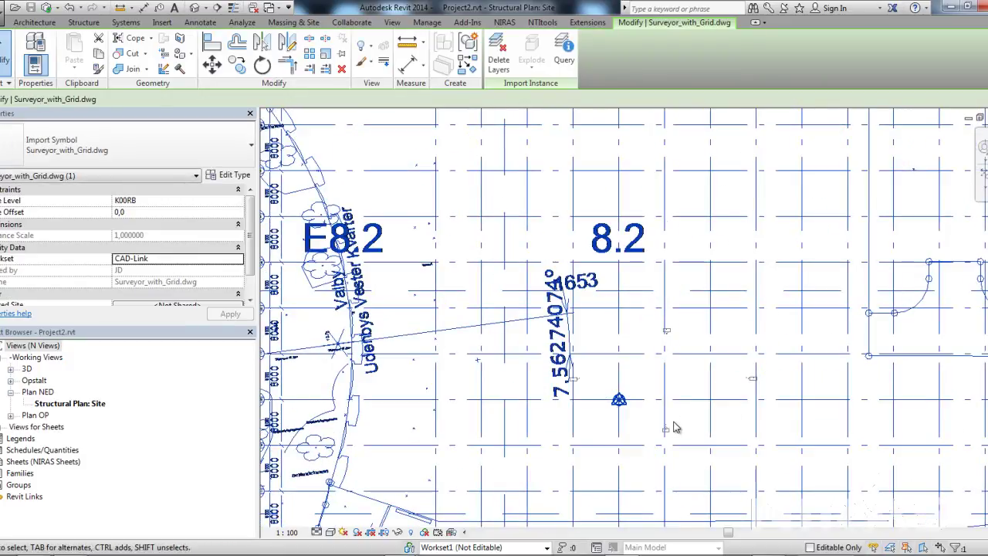
{"action": "scroll", "coordinate": [637, 352], "scroll_direction": "down", "scroll_amount": 2}
{"action": "scroll", "coordinate": [636, 369], "scroll_direction": "up", "scroll_amount": 2}
{"action": "left_click", "coordinate": [4, 60]}
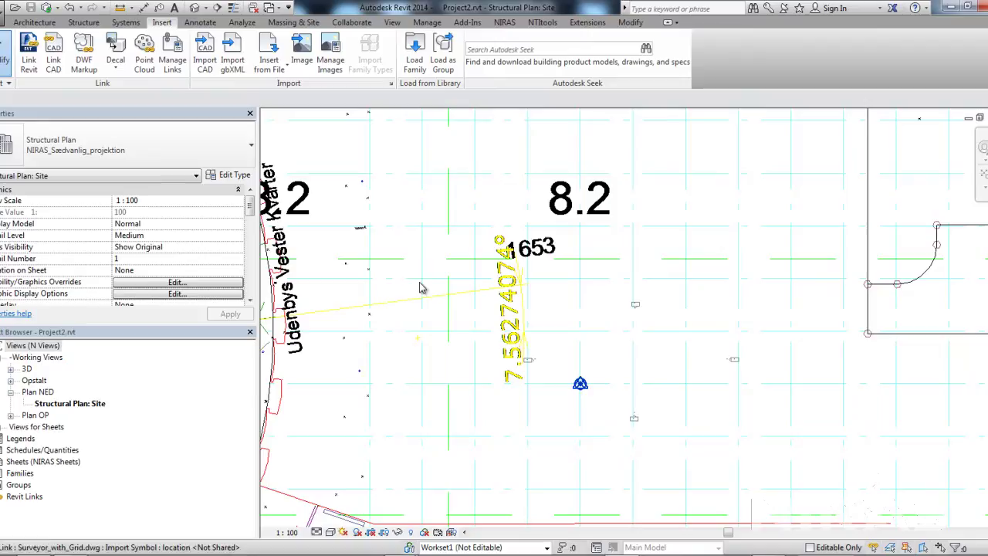
{"action": "scroll", "coordinate": [668, 359], "scroll_direction": "down", "scroll_amount": 2}
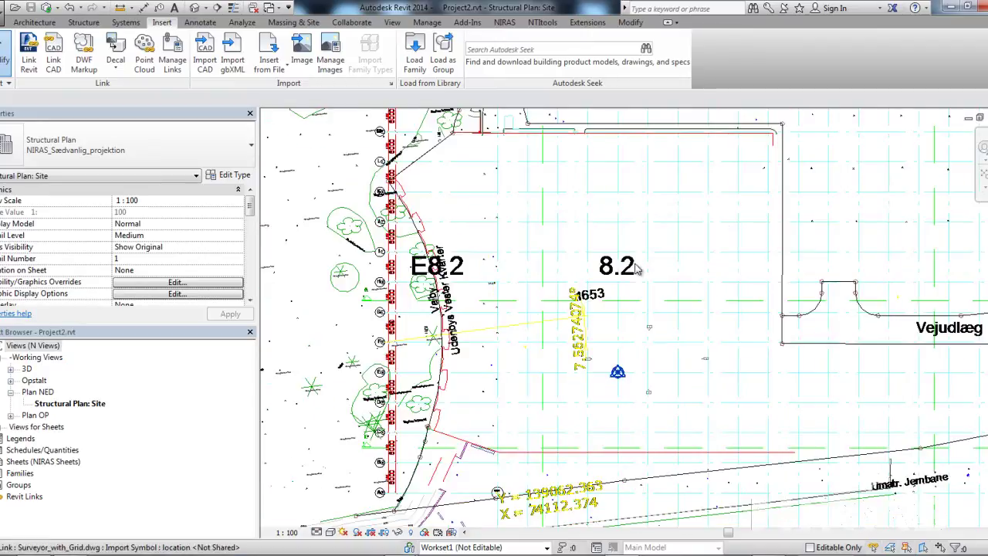
{"action": "scroll", "coordinate": [634, 267], "scroll_direction": "down", "scroll_amount": 2}
{"action": "scroll", "coordinate": [573, 439], "scroll_direction": "up", "scroll_amount": 4}
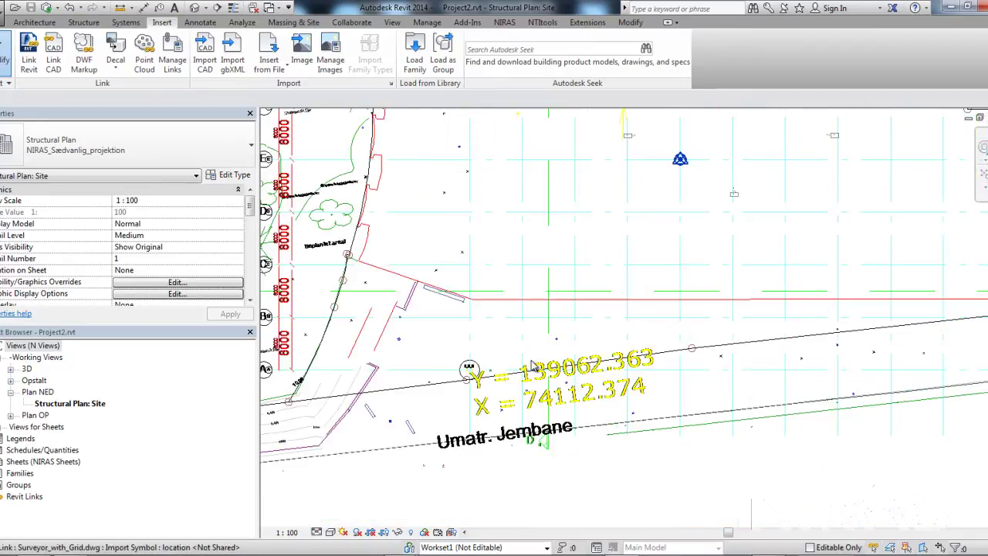
{"action": "scroll", "coordinate": [531, 366], "scroll_direction": "up", "scroll_amount": 1}
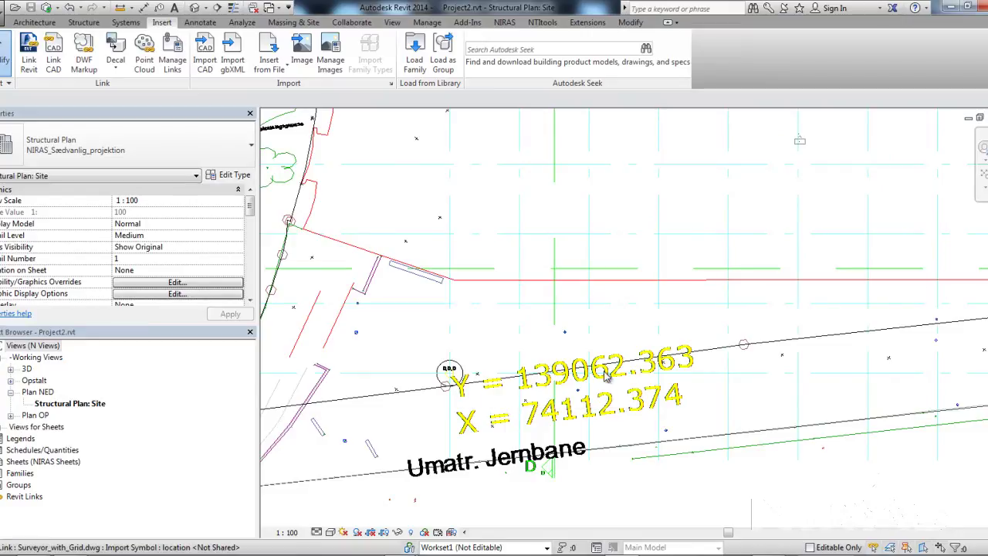
{"action": "scroll", "coordinate": [463, 405], "scroll_direction": "down", "scroll_amount": 2}
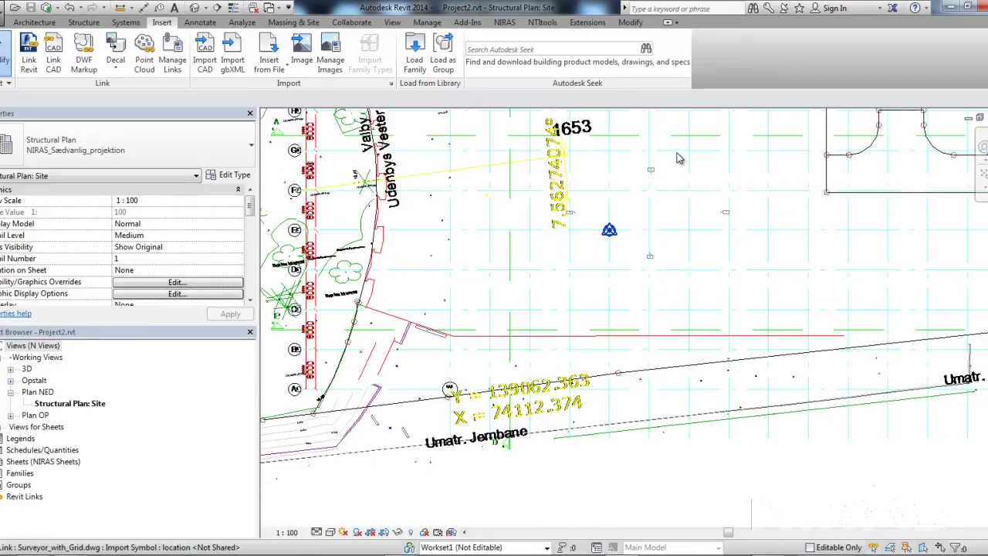
{"action": "scroll", "coordinate": [656, 178], "scroll_direction": "up", "scroll_amount": 3}
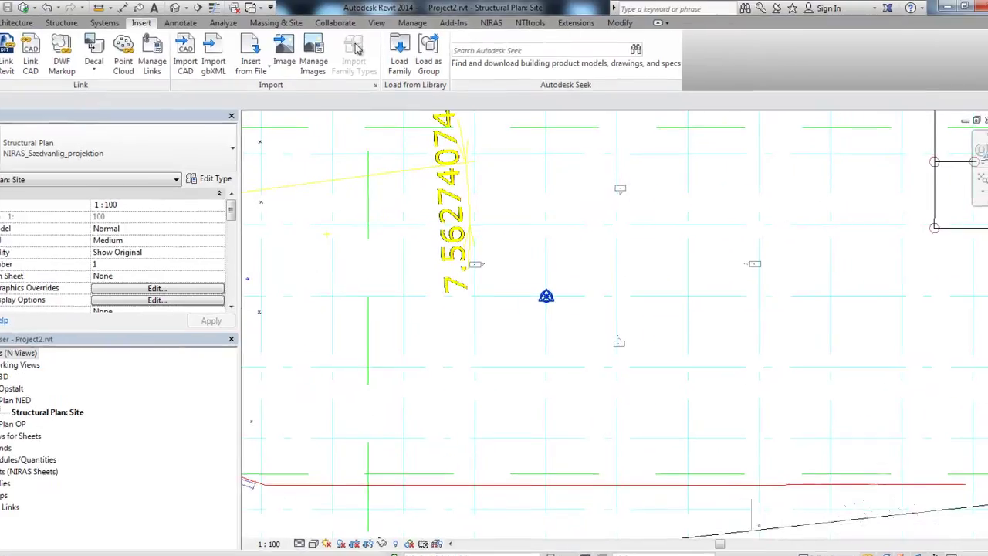
- Review the Manage tab's shared Coordinates options and close them without choosing
{"action": "left_click", "coordinate": [412, 23]}
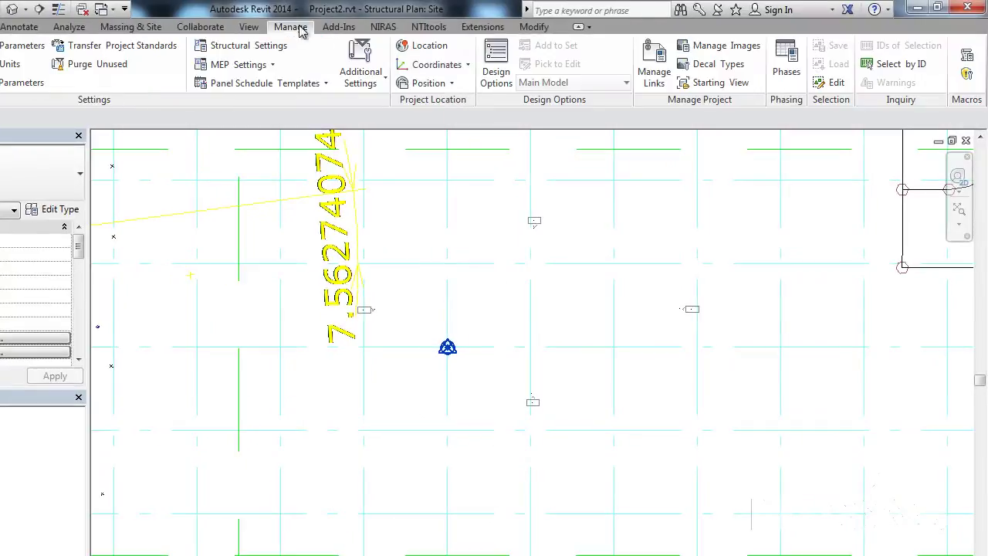
{"action": "left_click", "coordinate": [447, 67]}
{"action": "left_click", "coordinate": [447, 68]}
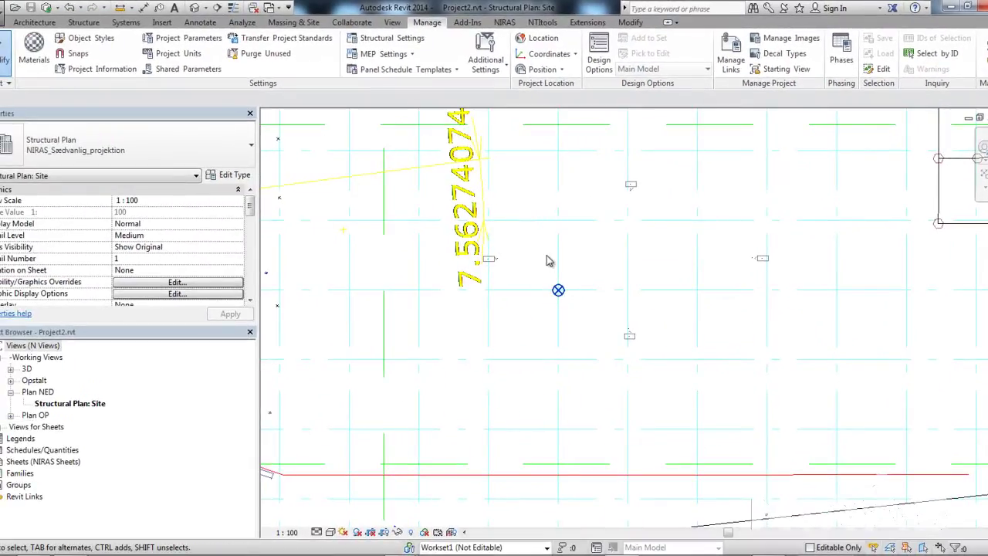
- Zoom out to the whole site, recentre on the base and survey points, and zoom back in
{"action": "scroll", "coordinate": [550, 262], "scroll_direction": "down", "scroll_amount": 2}
{"action": "scroll", "coordinate": [545, 252], "scroll_direction": "down", "scroll_amount": 5}
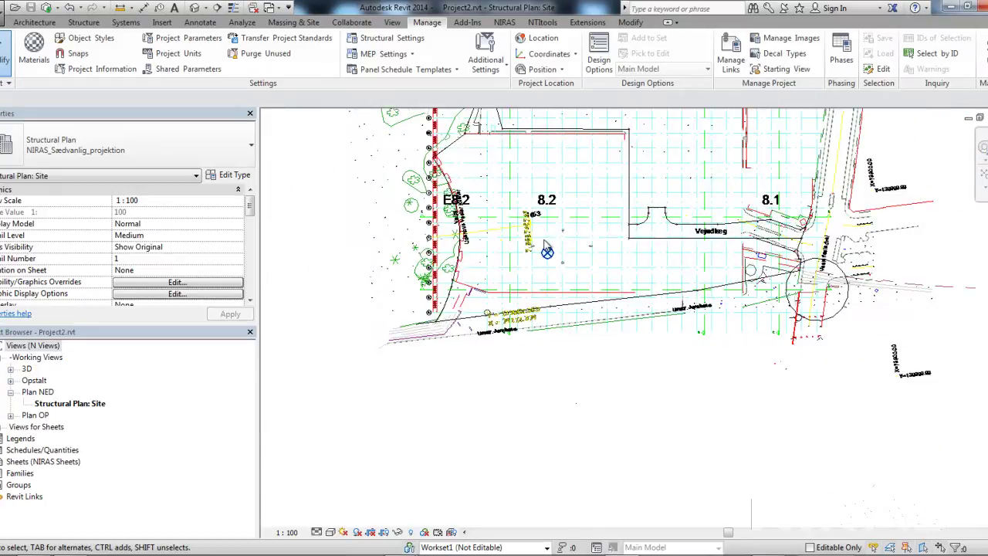
{"action": "scroll", "coordinate": [546, 247], "scroll_direction": "down", "scroll_amount": 2}
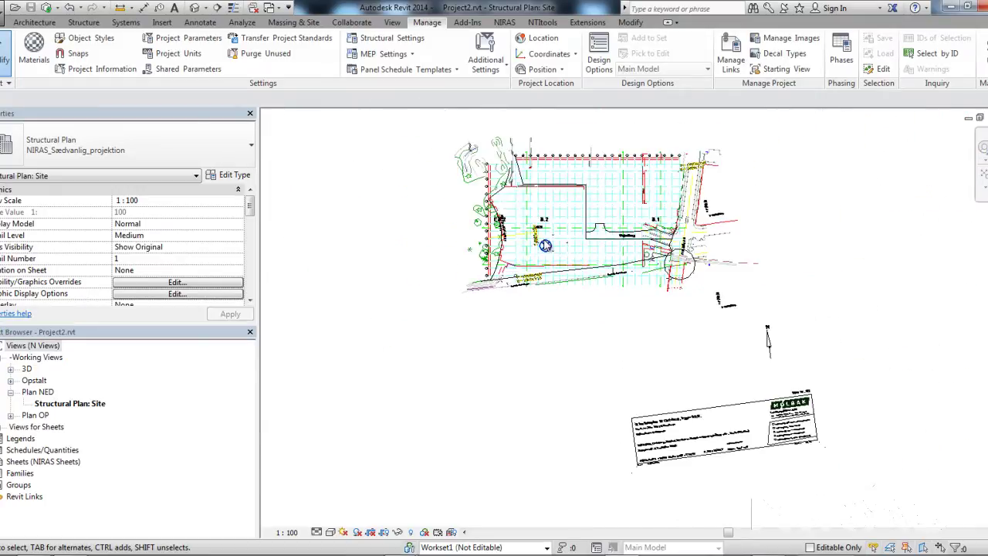
{"action": "scroll", "coordinate": [545, 245], "scroll_direction": "down", "scroll_amount": 6}
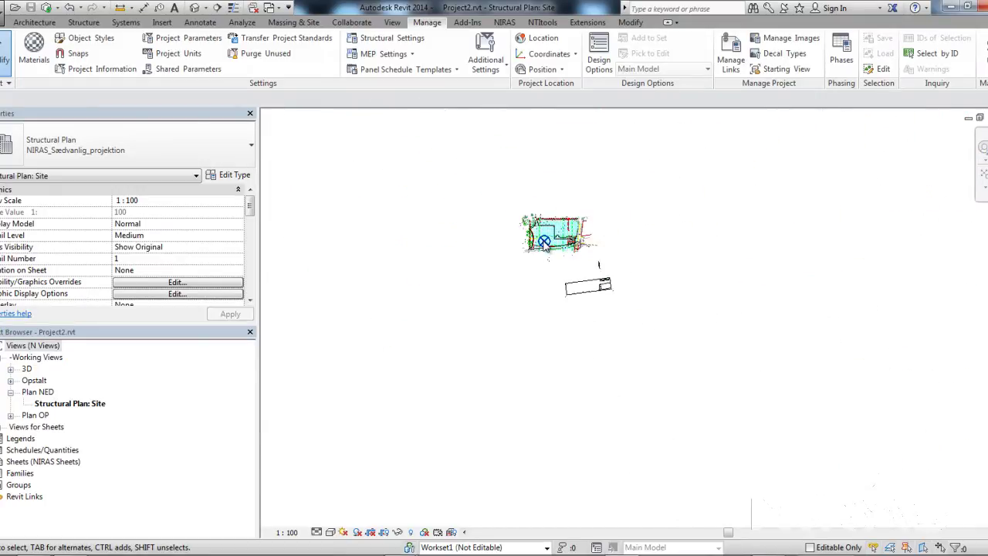
{"action": "scroll", "coordinate": [546, 245], "scroll_direction": "down", "scroll_amount": 3}
{"action": "scroll", "coordinate": [546, 246], "scroll_direction": "down", "scroll_amount": 1}
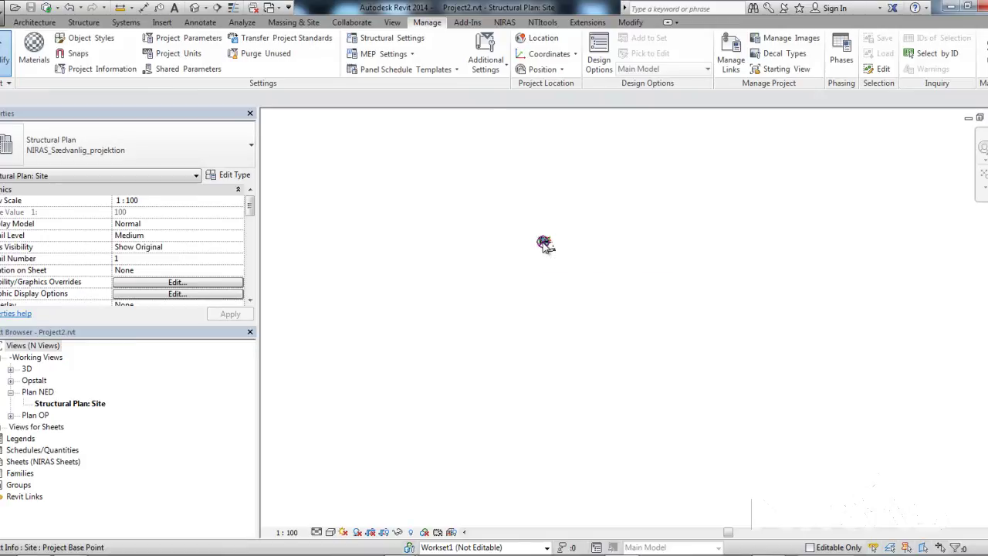
{"action": "middle_click", "coordinate": [616, 383]}
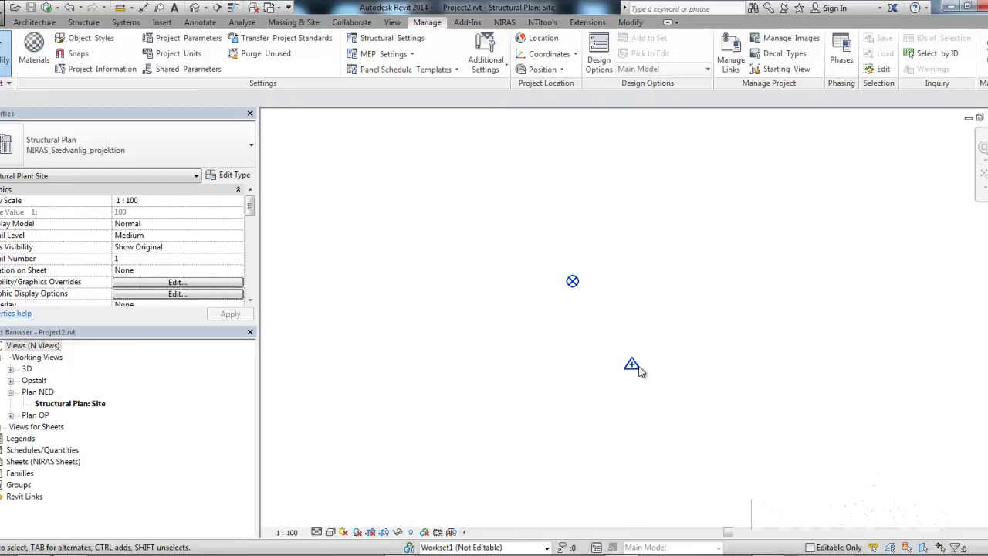
{"action": "scroll", "coordinate": [637, 370], "scroll_direction": "up", "scroll_amount": 1}
{"action": "scroll", "coordinate": [550, 257], "scroll_direction": "up", "scroll_amount": 5}
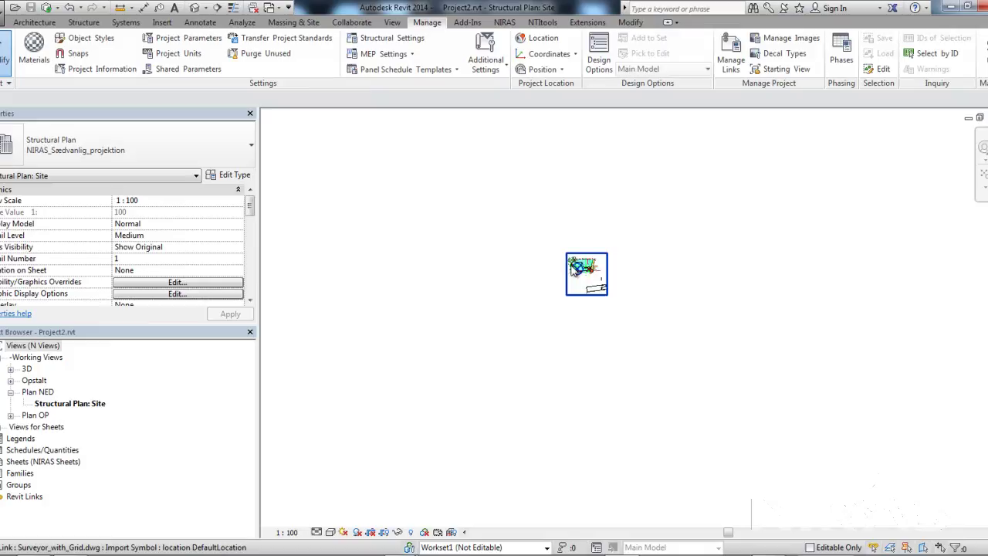
{"action": "scroll", "coordinate": [594, 283], "scroll_direction": "up", "scroll_amount": 3}
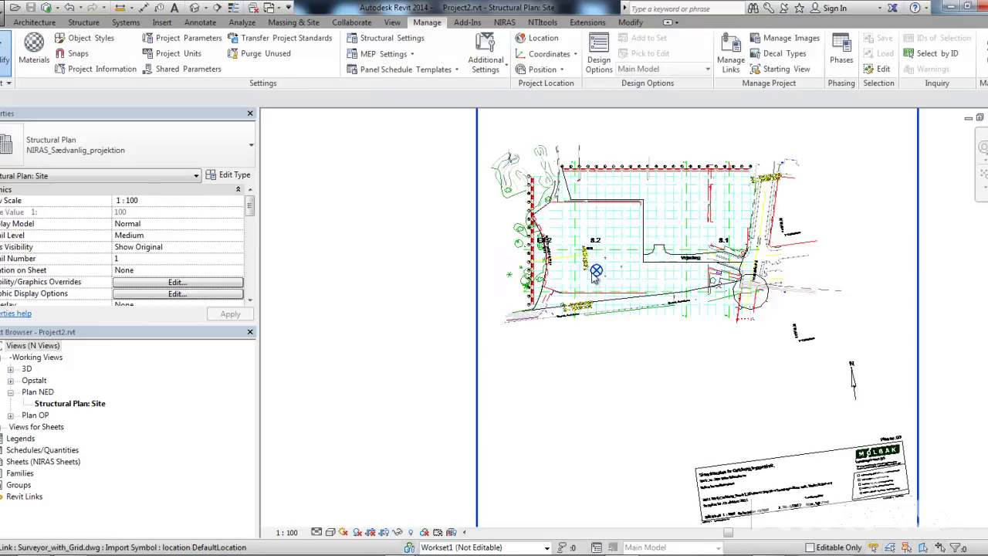
{"action": "scroll", "coordinate": [596, 271], "scroll_direction": "up", "scroll_amount": 8}
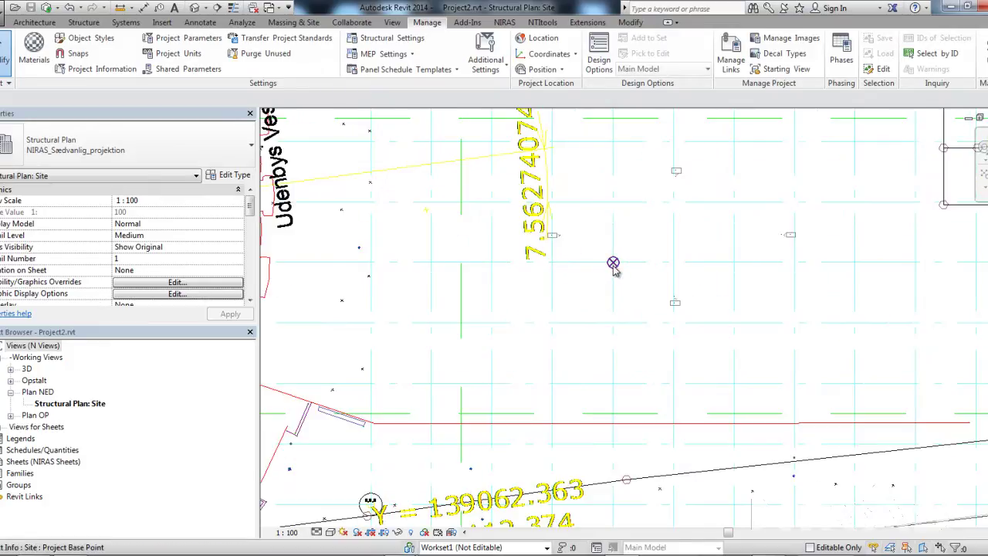
{"action": "scroll", "coordinate": [613, 264], "scroll_direction": "up", "scroll_amount": 2}
- Select the Project Base Point to read its coordinates
{"action": "left_click", "coordinate": [613, 262]}
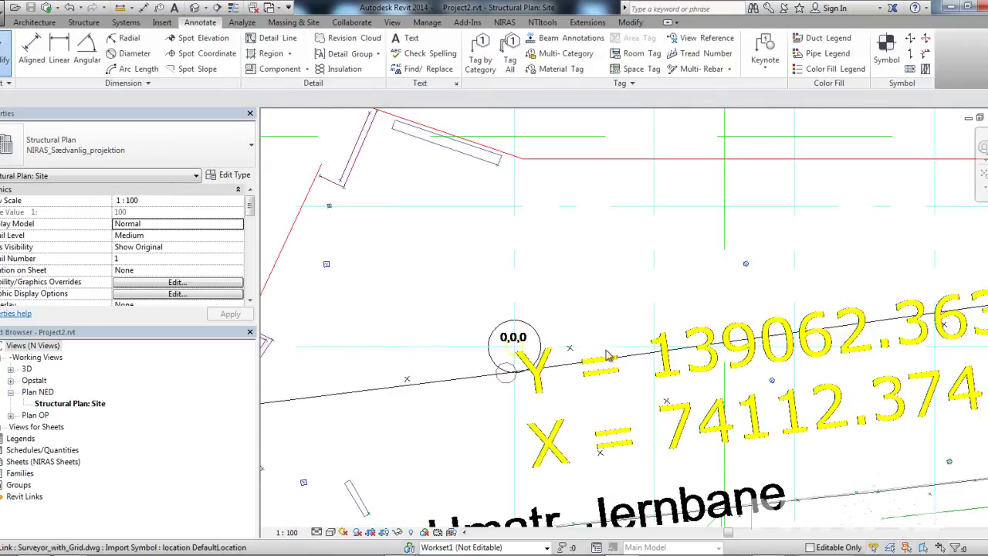
- Draw a short detail line (DL) at the drawing's 0,0,0 origin
{"action": "key", "text": "d"}
{"action": "key", "text": "l"}
{"action": "left_click", "coordinate": [513, 349]}
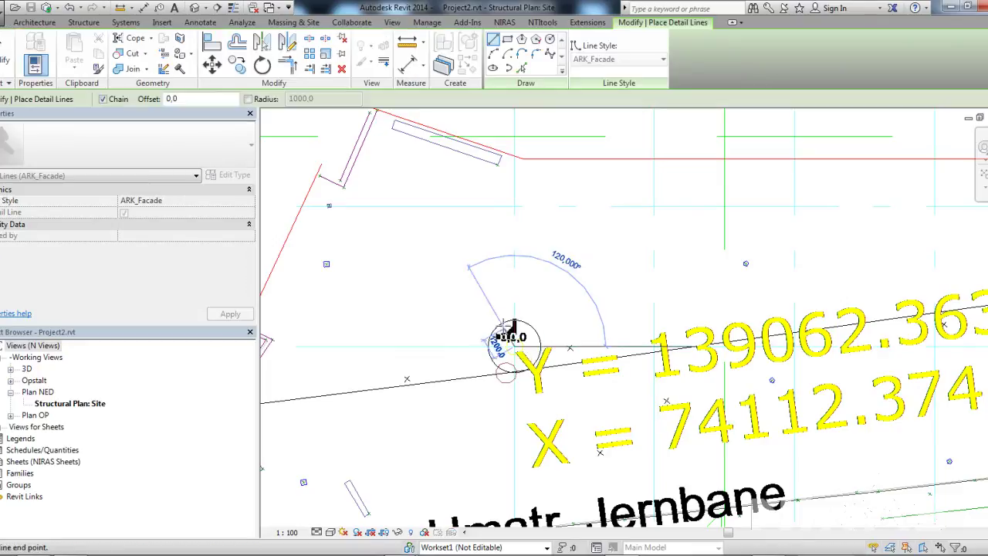
{"action": "left_click", "coordinate": [476, 305]}
{"action": "key", "text": "Escape"}
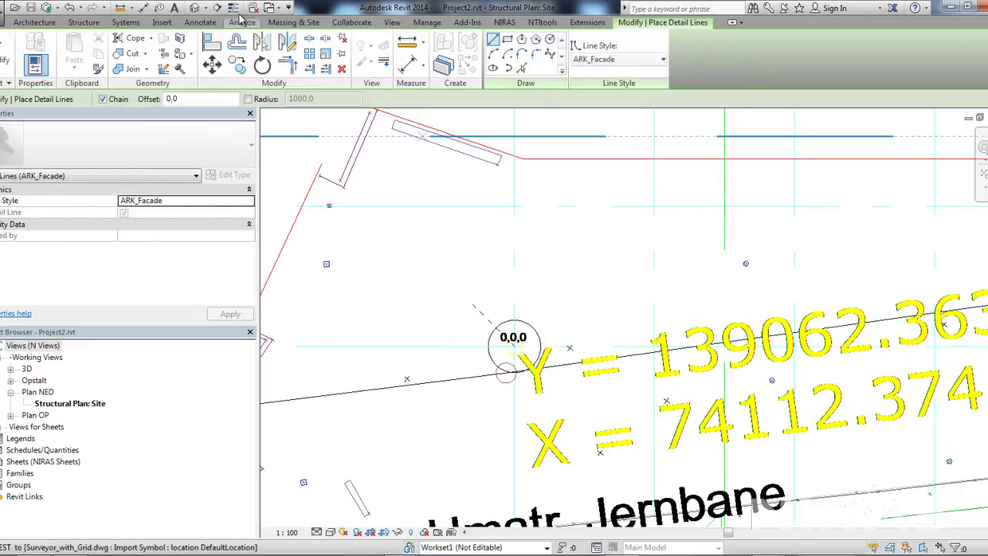
- Place a spot coordinate at the 0,0,0 origin reading N 139062363, E -74112374
{"action": "left_click", "coordinate": [200, 23]}
{"action": "left_click", "coordinate": [278, 42]}
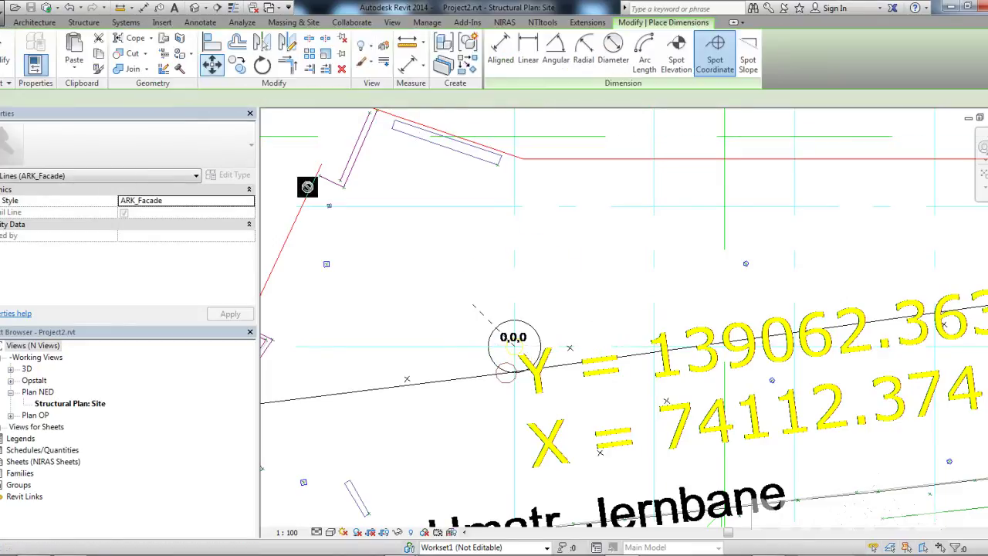
{"action": "left_click", "coordinate": [515, 340]}
{"action": "left_click", "coordinate": [548, 286]}
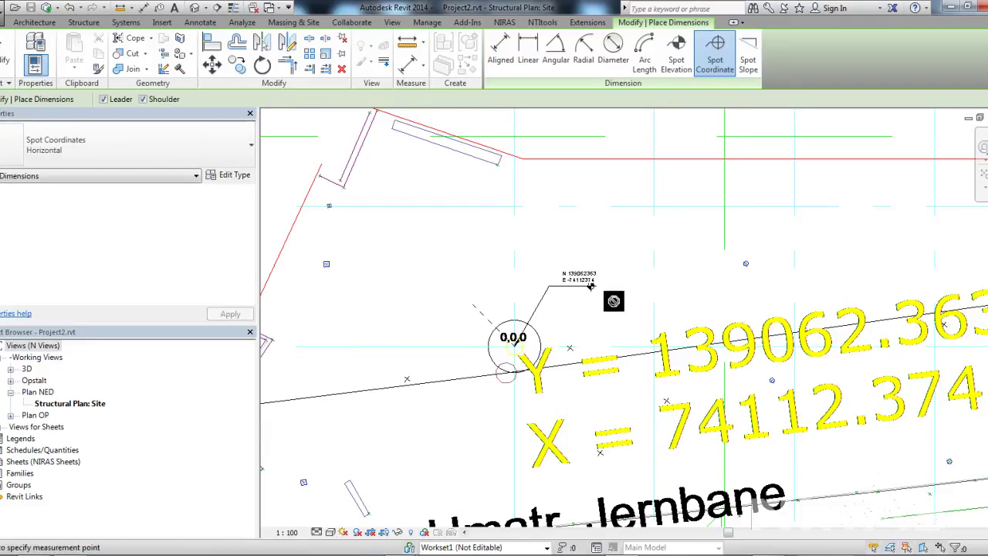
{"action": "left_click", "coordinate": [588, 286]}
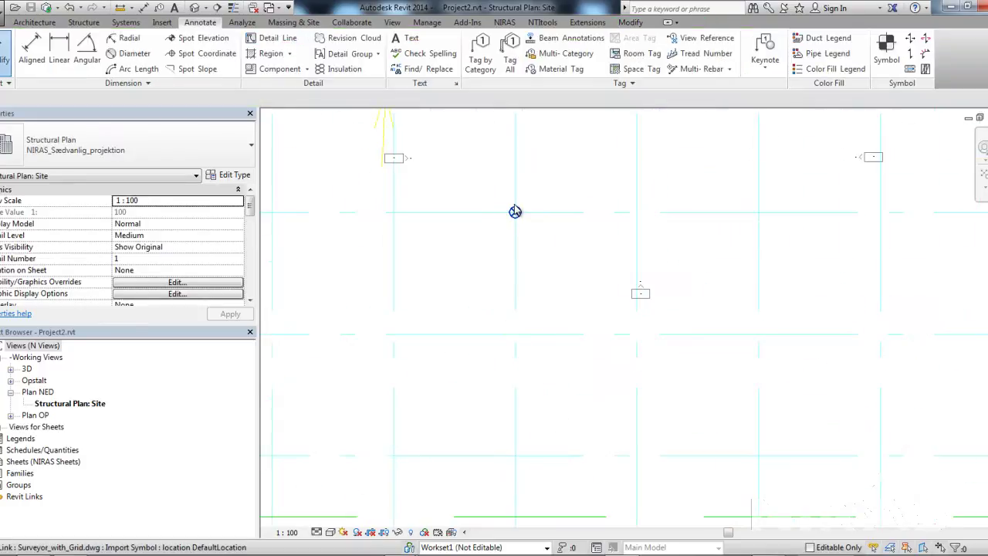
{"action": "scroll", "coordinate": [514, 211], "scroll_direction": "up", "scroll_amount": 3}
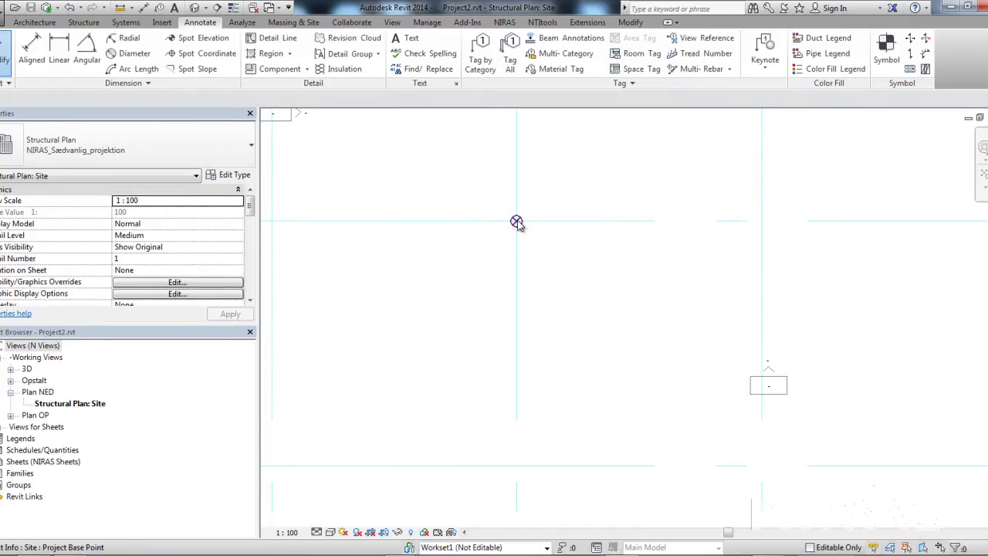
{"action": "left_click", "coordinate": [516, 223]}
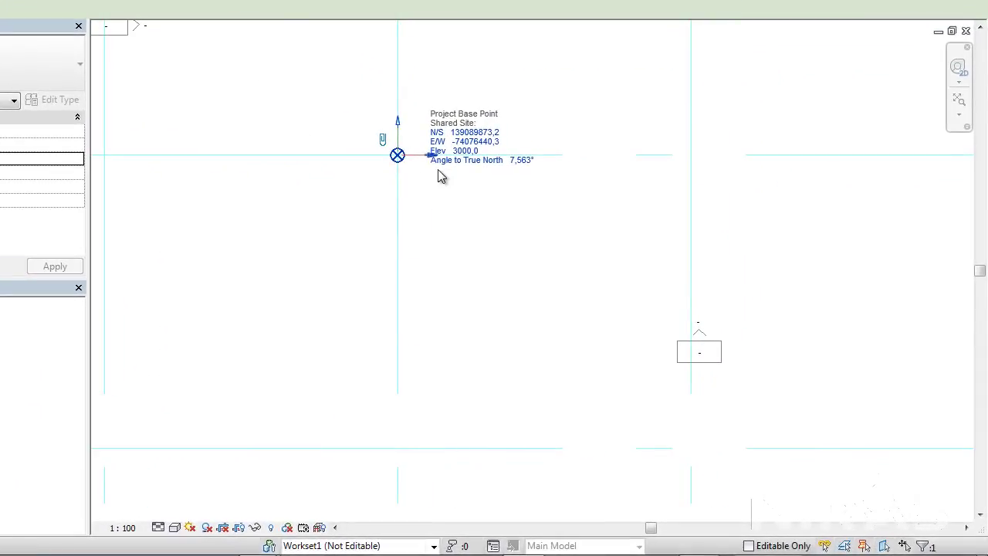
{"action": "left_click", "coordinate": [434, 198]}
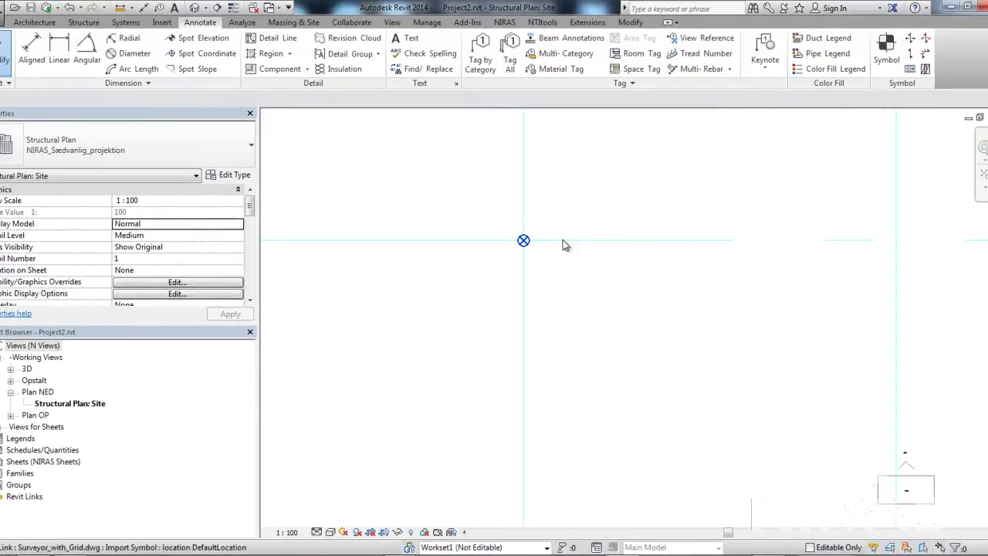
{"action": "scroll", "coordinate": [563, 238], "scroll_direction": "down", "scroll_amount": 5}
{"action": "scroll", "coordinate": [560, 240], "scroll_direction": "up", "scroll_amount": 5}
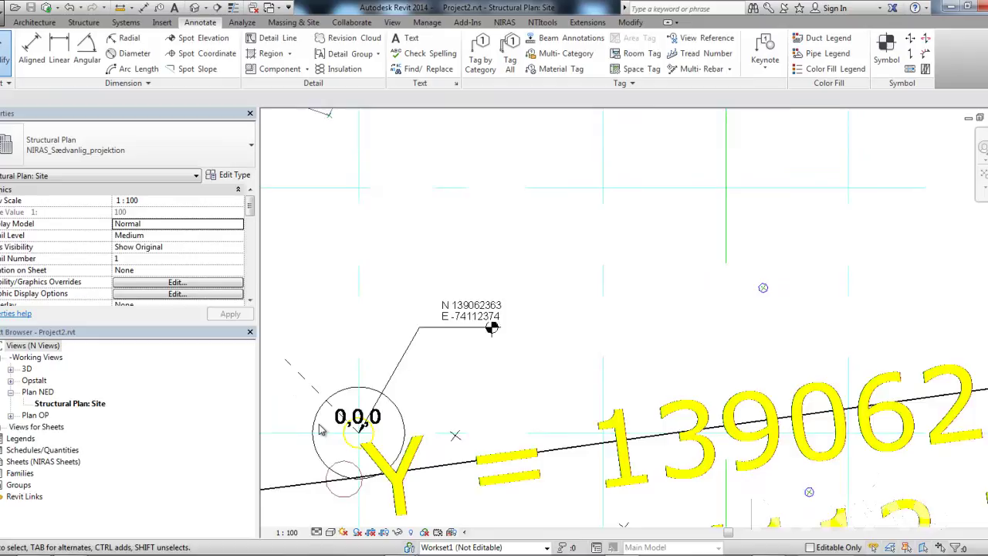
{"action": "scroll", "coordinate": [407, 351], "scroll_direction": "up", "scroll_amount": 2}
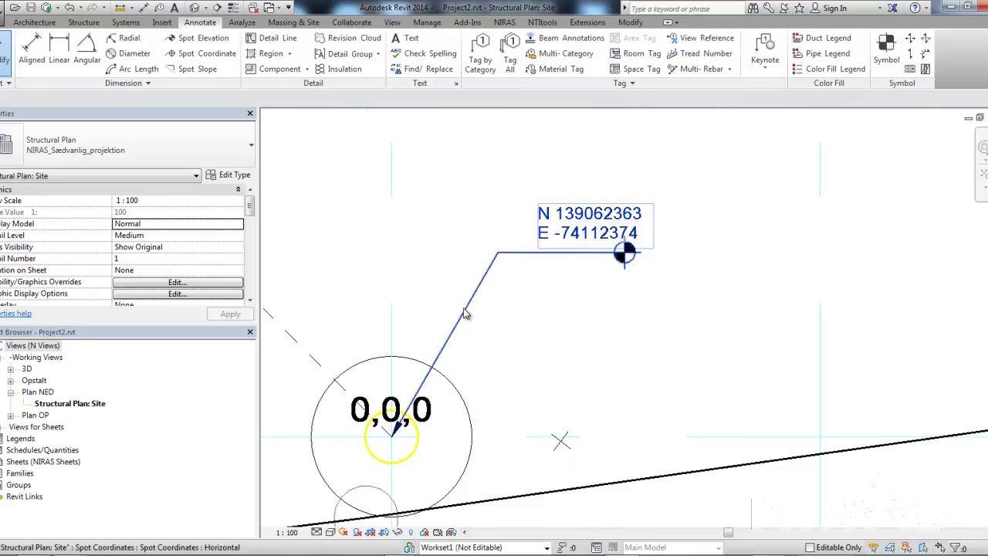
{"action": "left_click", "coordinate": [588, 224]}
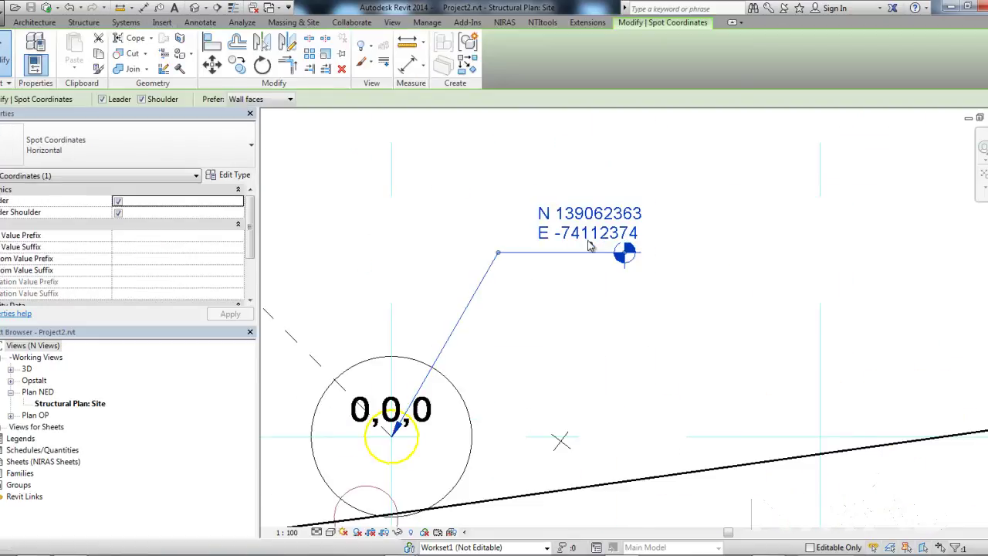
{"action": "scroll", "coordinate": [583, 289], "scroll_direction": "down", "scroll_amount": 1}
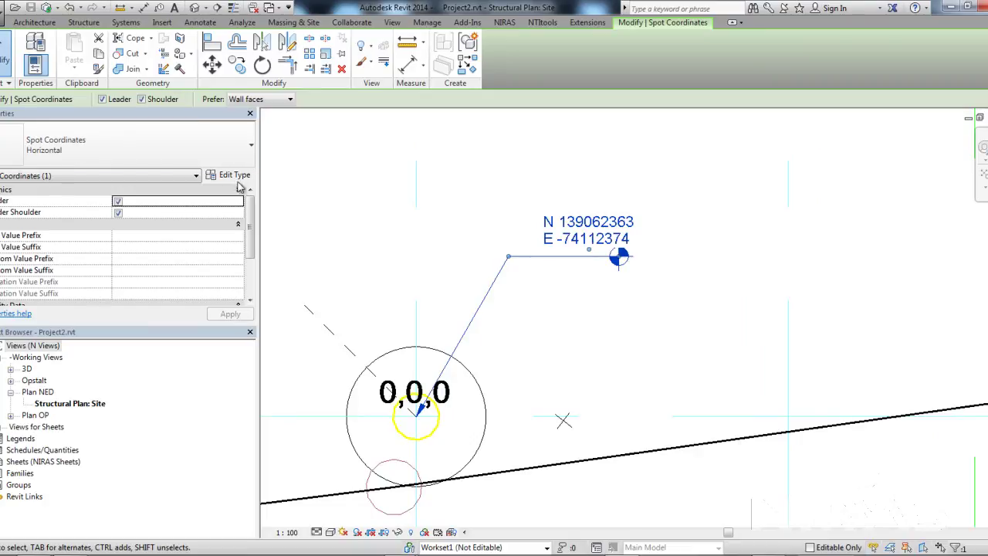
- Set the spot coordinate type's Coordinate Origin to Project Base Point and apply it
{"action": "left_click", "coordinate": [231, 175]}
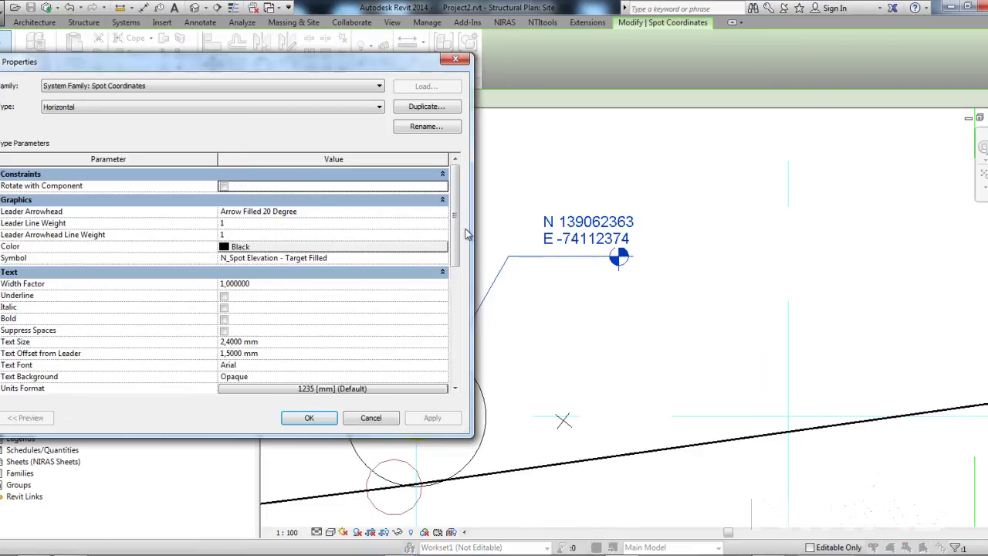
{"action": "left_click_drag", "start_coordinate": [460, 234], "coordinate": [460, 343]}
{"action": "left_click", "coordinate": [269, 276]}
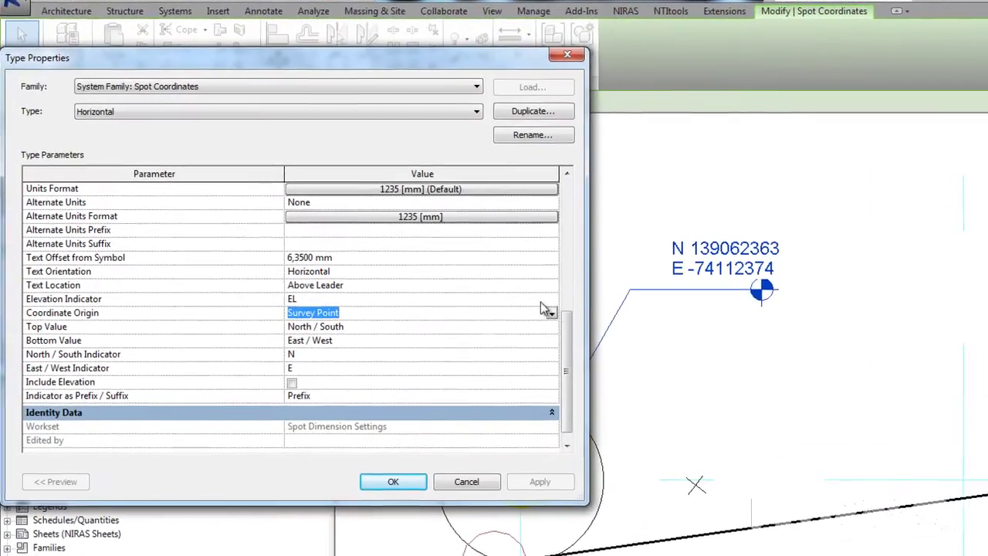
{"action": "left_click", "coordinate": [442, 278]}
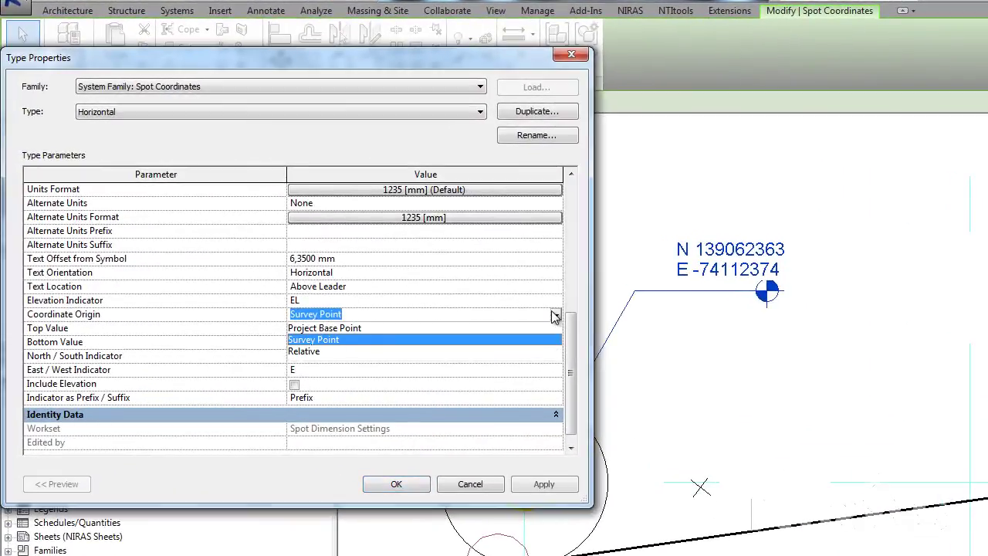
{"action": "left_click", "coordinate": [319, 328]}
{"action": "left_click", "coordinate": [532, 484]}
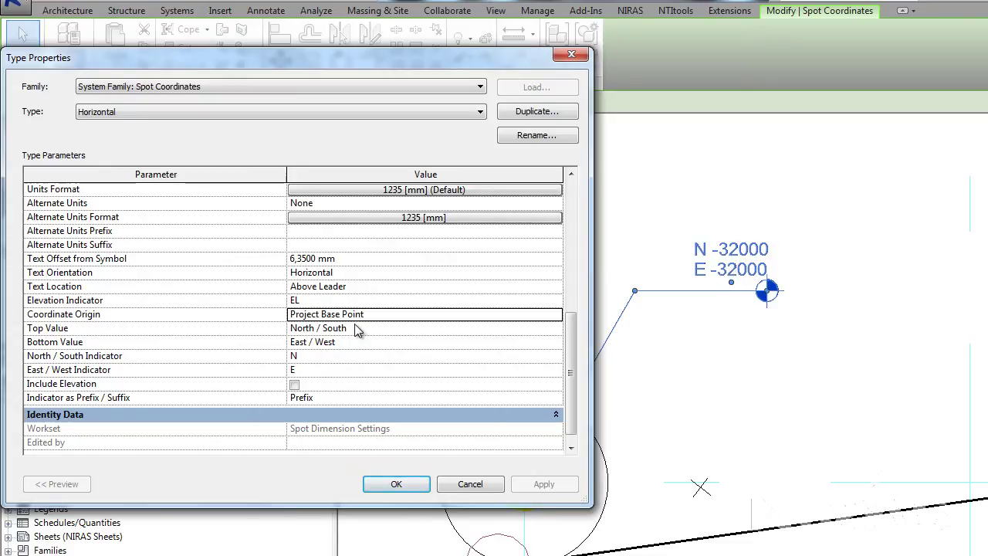
- Change the Coordinate Origin to Relative and apply, so the label reads N -32000, E -32000
{"action": "left_click", "coordinate": [550, 322]}
{"action": "left_click", "coordinate": [555, 315]}
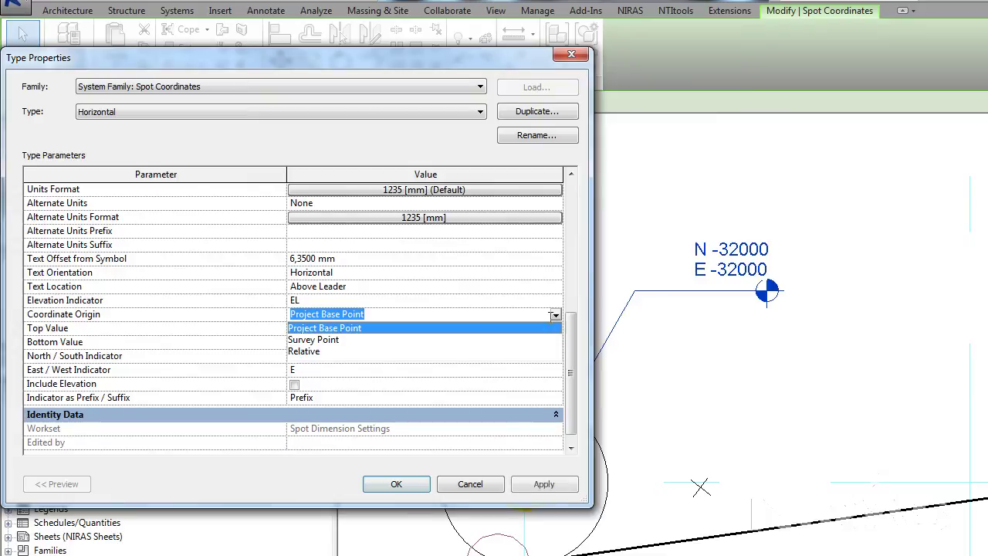
{"action": "left_click", "coordinate": [298, 355]}
{"action": "left_click", "coordinate": [555, 491]}
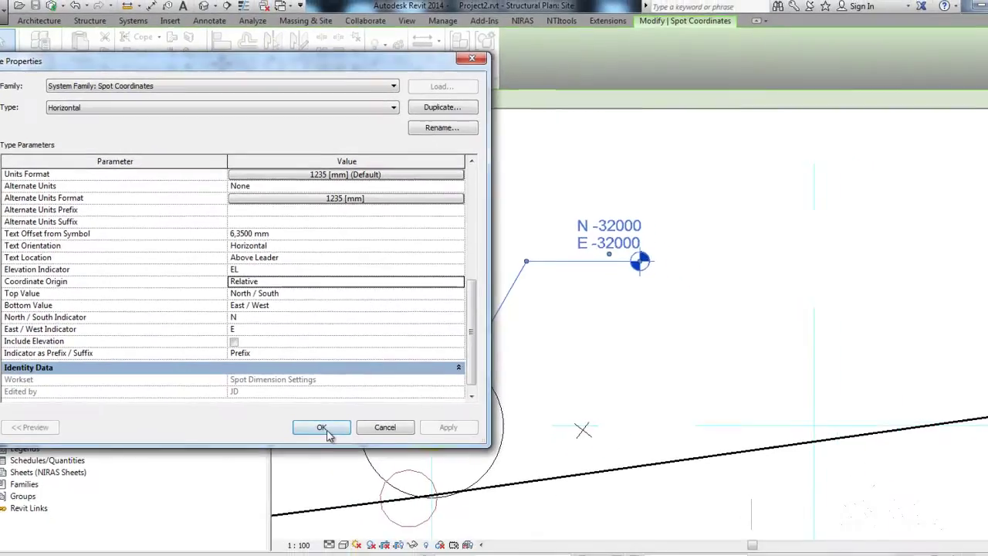
- Close the type settings and select the Survey Point to read its coordinates
{"action": "left_click", "coordinate": [396, 484]}
{"action": "scroll", "coordinate": [283, 419], "scroll_direction": "down", "scroll_amount": 5}
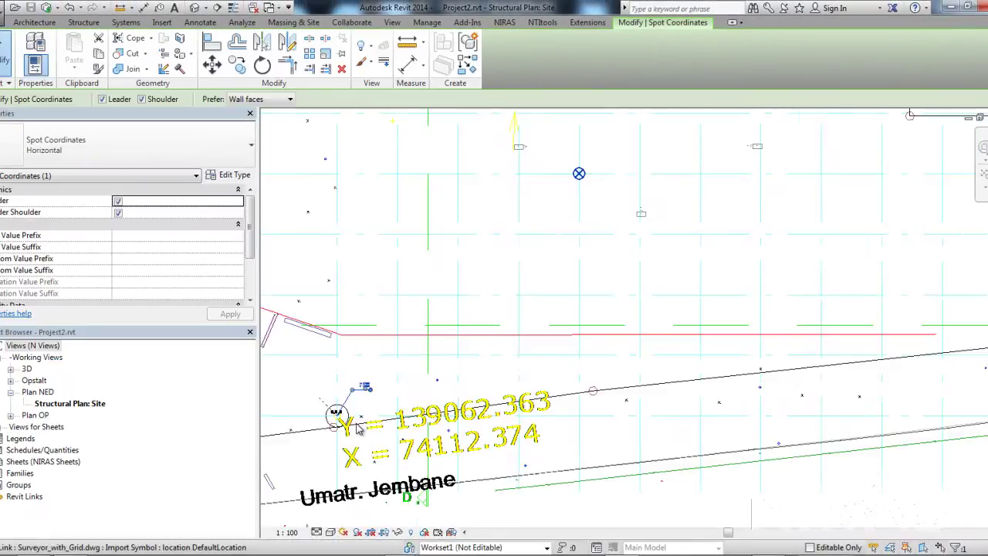
{"action": "scroll", "coordinate": [535, 252], "scroll_direction": "up", "scroll_amount": 5}
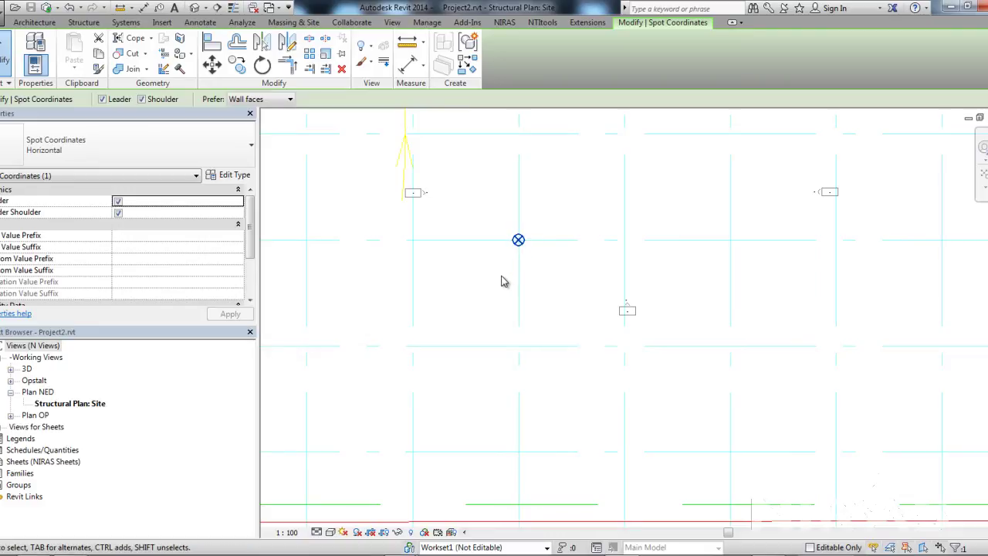
{"action": "scroll", "coordinate": [480, 207], "scroll_direction": "up", "scroll_amount": 2}
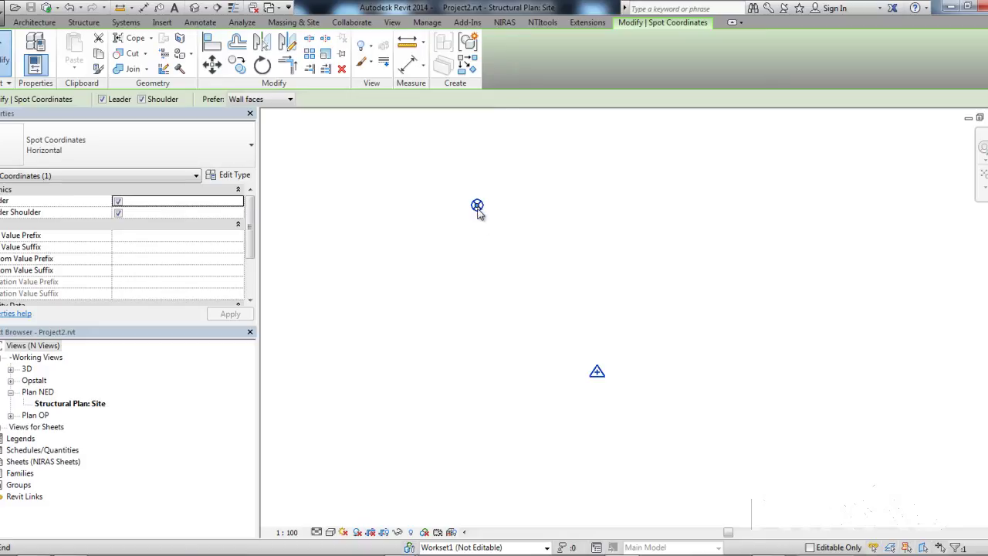
{"action": "left_click", "coordinate": [591, 366]}
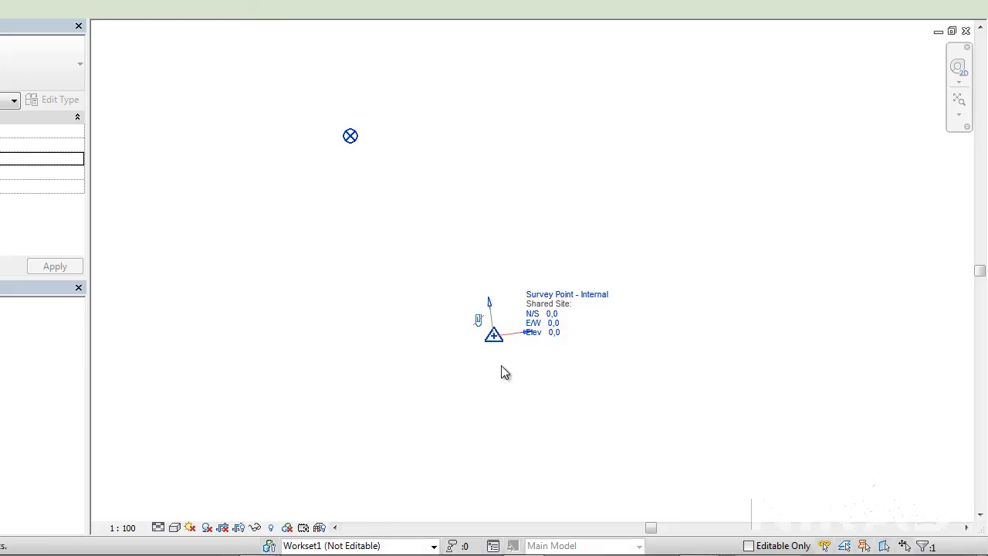
- Move the Survey Point onto the DWG's 0,0,0 marker, giving N/S 139062363,1 and E/W -74112373,5
{"action": "left_click", "coordinate": [494, 335]}
{"action": "key", "text": "r"}
{"action": "key", "text": "o"}
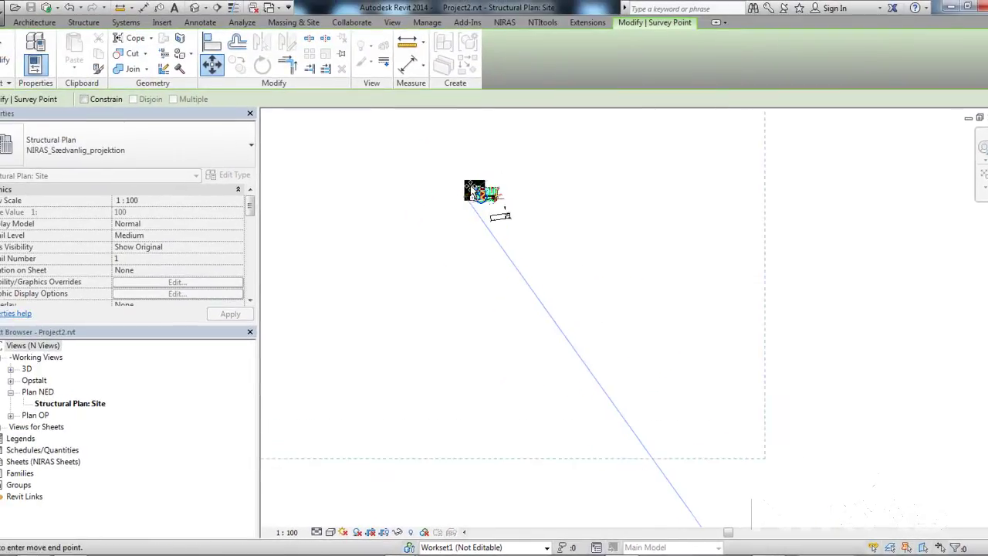
{"action": "scroll", "coordinate": [442, 488], "scroll_direction": "up", "scroll_amount": 10}
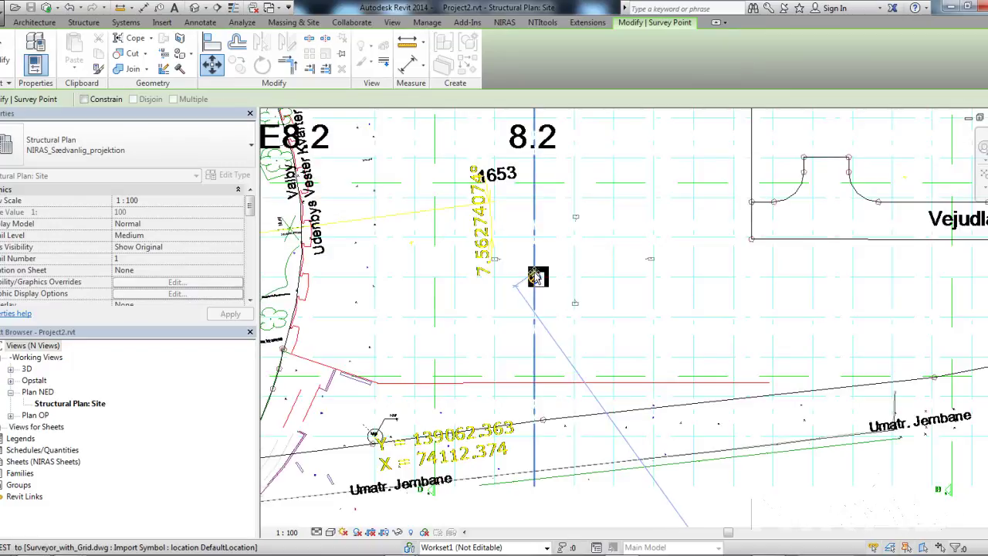
{"action": "scroll", "coordinate": [370, 470], "scroll_direction": "up", "scroll_amount": 8}
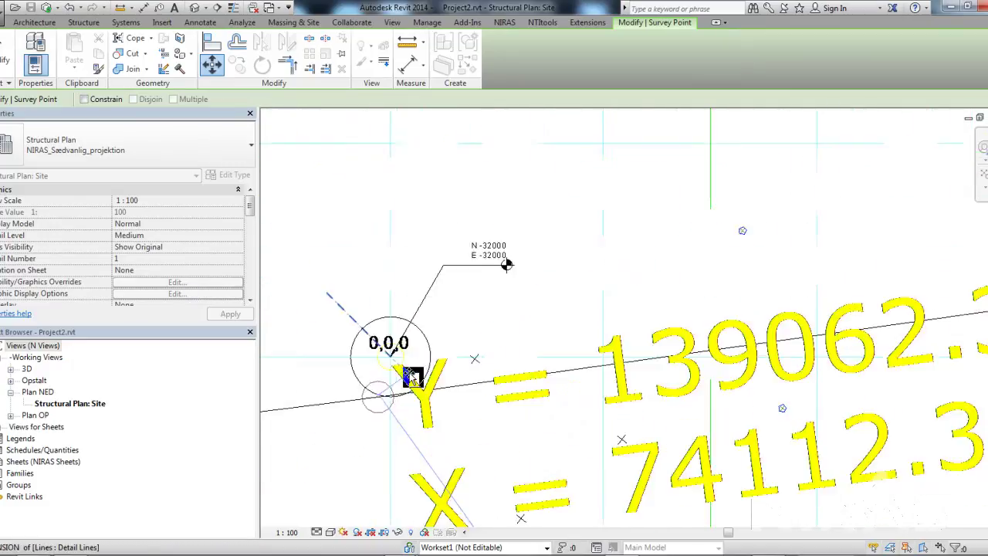
{"action": "scroll", "coordinate": [373, 343], "scroll_direction": "up", "scroll_amount": 1}
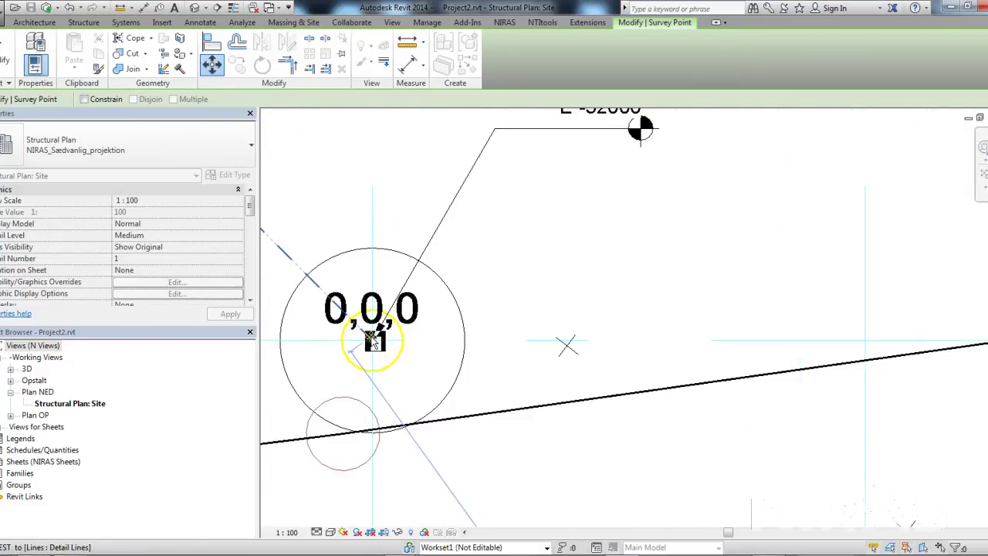
{"action": "left_click", "coordinate": [374, 340]}
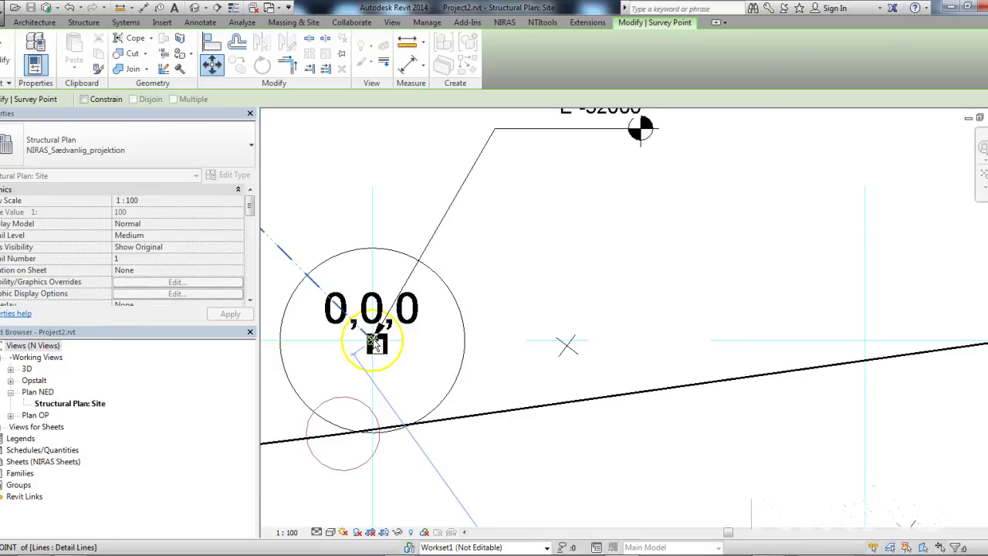
{"action": "left_click", "coordinate": [489, 304]}
{"action": "scroll", "coordinate": [463, 305], "scroll_direction": "down", "scroll_amount": 4}
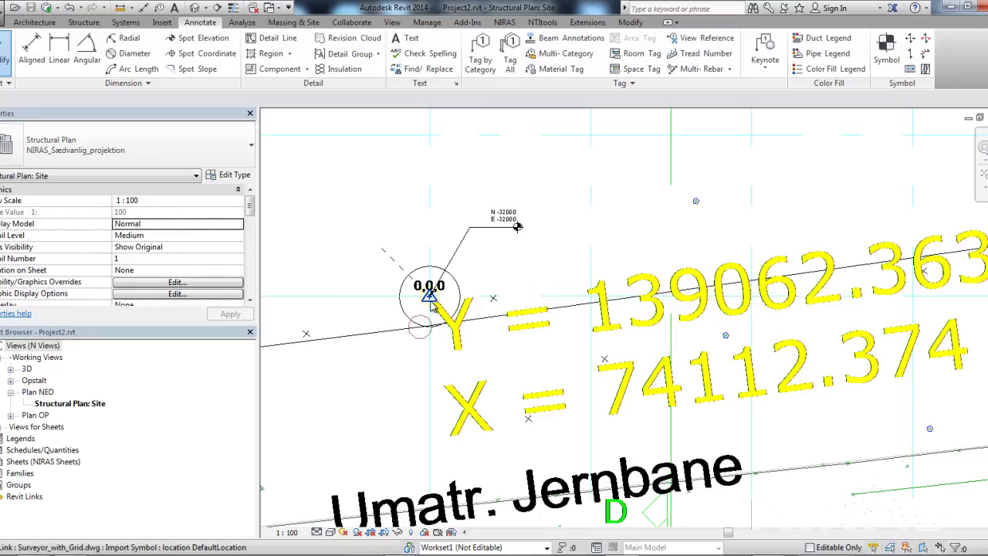
- Change the spot coordinate type's Coordinate Origin to Survey Point, so it reads N 139062363, E -74112374
{"action": "left_click", "coordinate": [506, 226]}
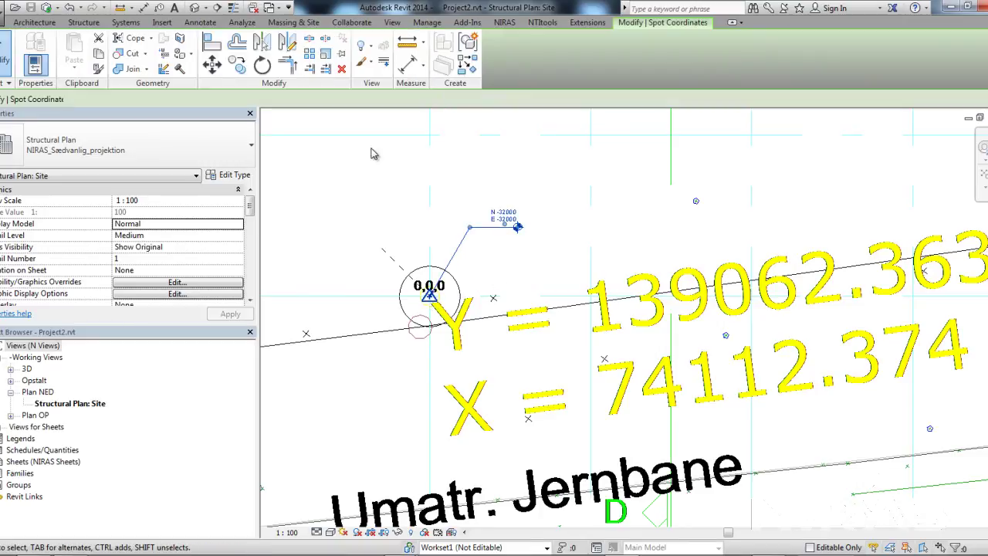
{"action": "left_click", "coordinate": [251, 145]}
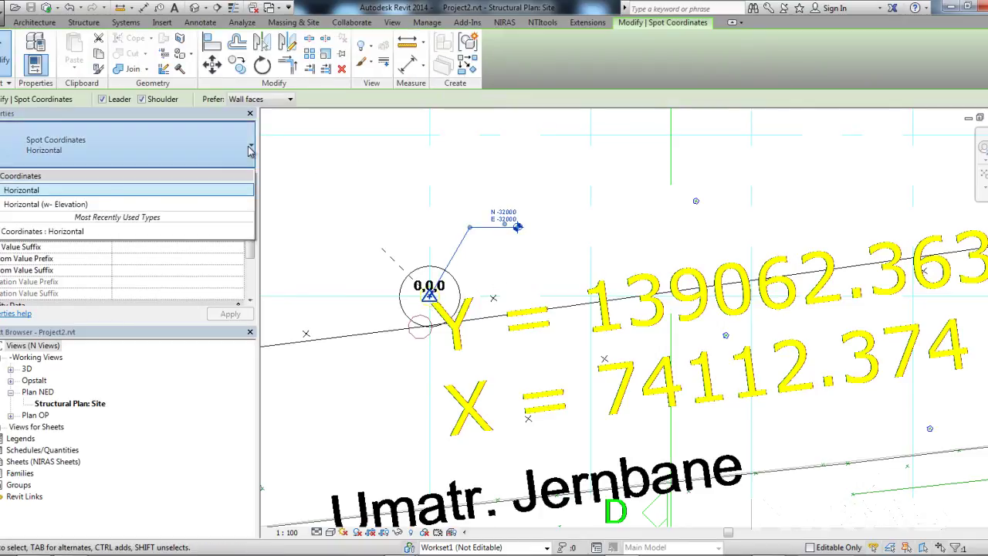
{"action": "left_click", "coordinate": [252, 175]}
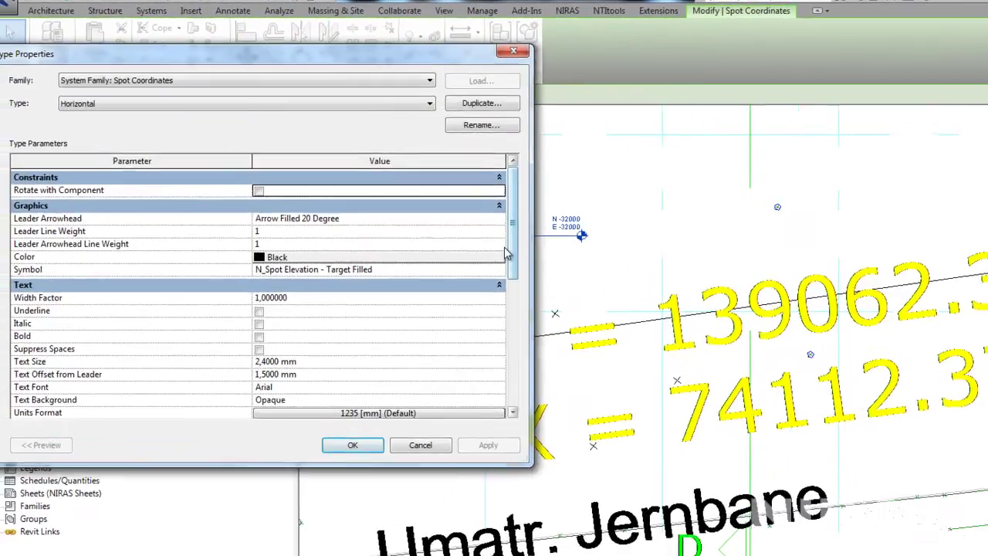
{"action": "scroll", "coordinate": [507, 254], "scroll_direction": "down", "scroll_amount": 5}
{"action": "left_click", "coordinate": [499, 340]}
{"action": "left_click", "coordinate": [498, 341]}
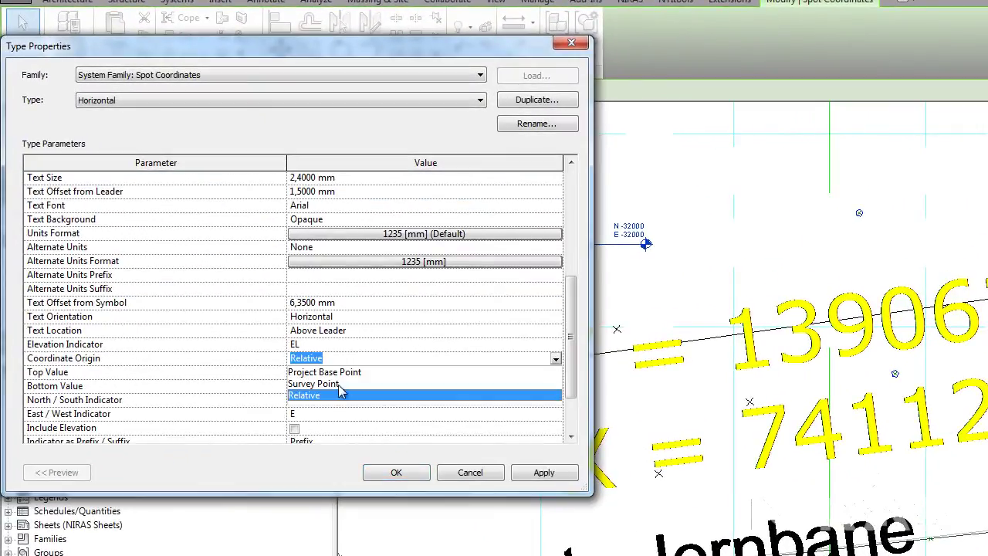
{"action": "left_click", "coordinate": [324, 384]}
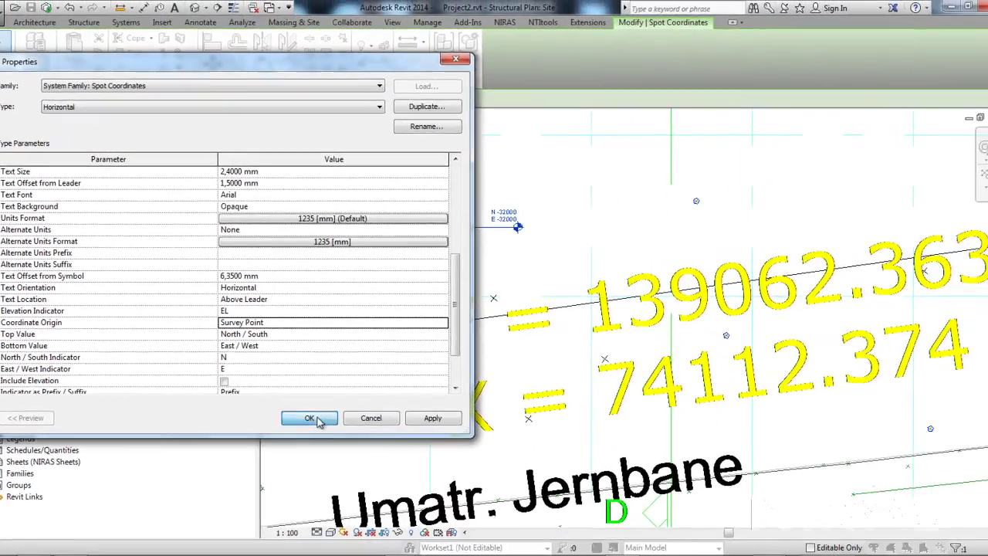
{"action": "left_click", "coordinate": [396, 472]}
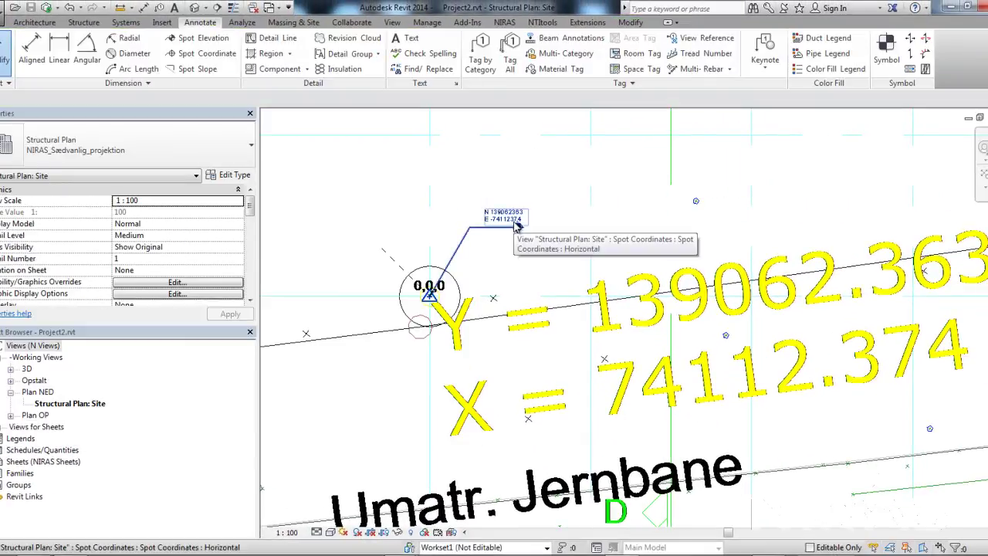
- Check that the survey point's N/S and E/W values match the spot coordinate, then zoom out
{"action": "left_click", "coordinate": [431, 307]}
{"action": "scroll", "coordinate": [429, 288], "scroll_direction": "up", "scroll_amount": 3}
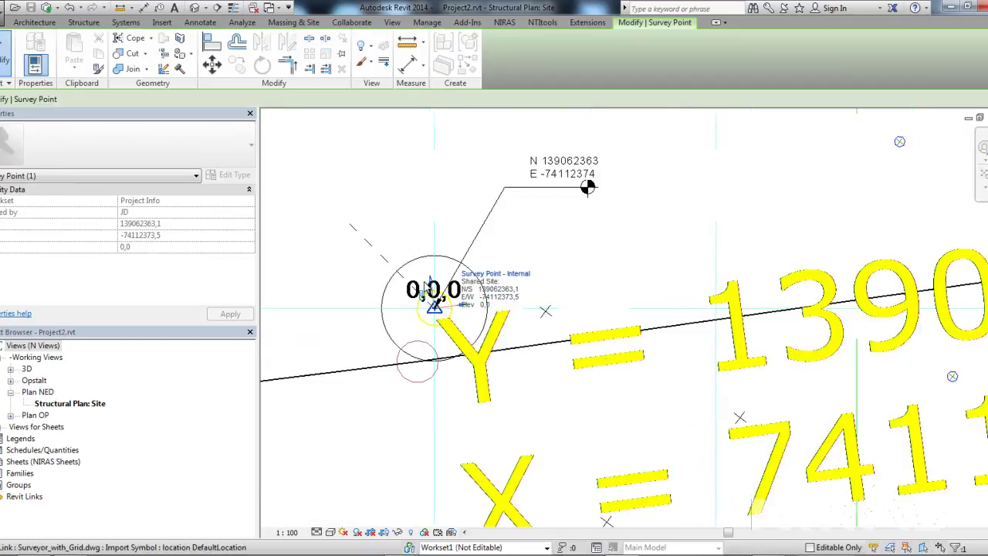
{"action": "scroll", "coordinate": [429, 302], "scroll_direction": "up", "scroll_amount": 3}
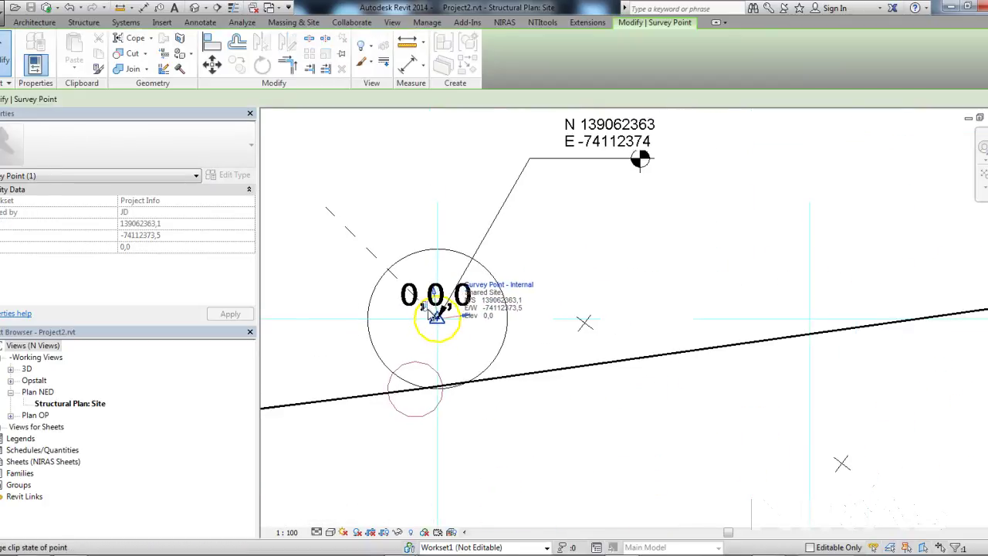
{"action": "key", "text": "Escape"}
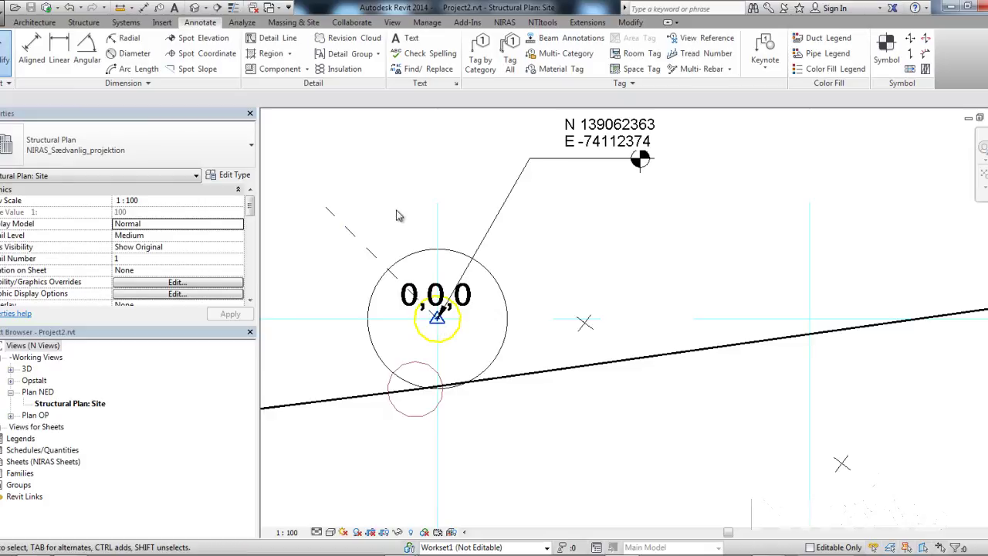
{"action": "scroll", "coordinate": [397, 215], "scroll_direction": "down", "scroll_amount": 5}
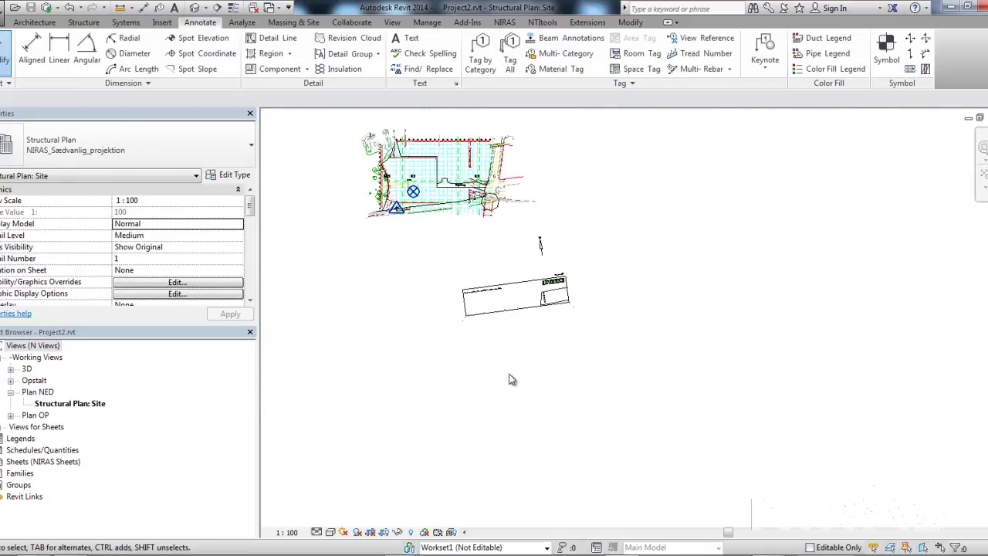
{"action": "scroll", "coordinate": [716, 272], "scroll_direction": "down", "scroll_amount": 3}
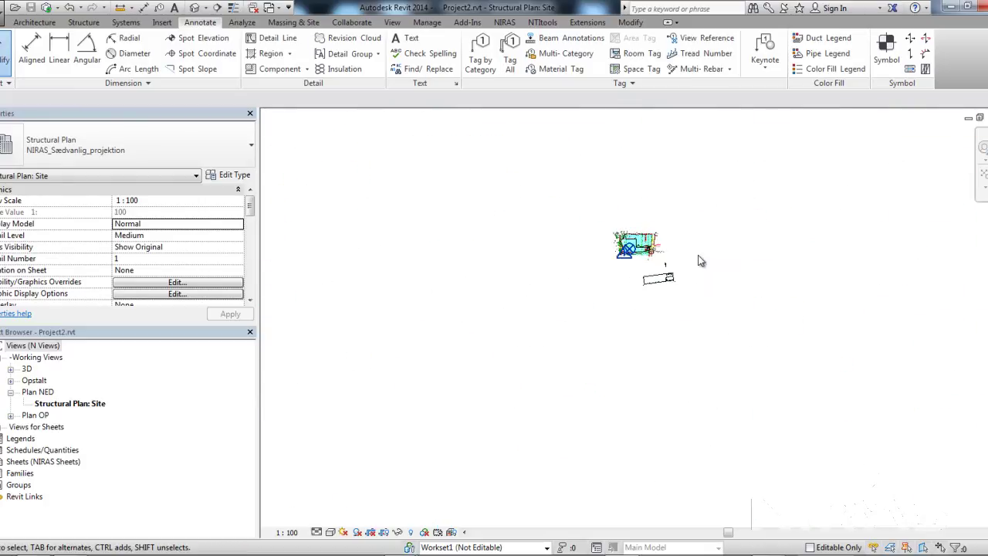
{"action": "scroll", "coordinate": [644, 251], "scroll_direction": "up", "scroll_amount": 4}
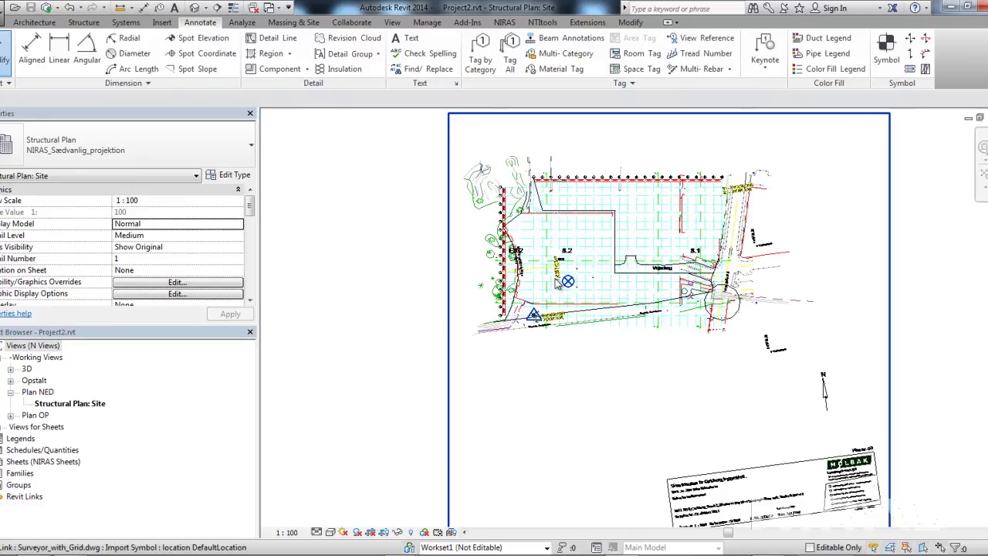
{"action": "scroll", "coordinate": [558, 284], "scroll_direction": "up", "scroll_amount": 5}
- Read the Project Base Point's coordinates: N/S 139089873,2, E/W -74076440,3, elevation 3000,0
{"action": "scroll", "coordinate": [463, 336], "scroll_direction": "down", "scroll_amount": 2}
{"action": "left_click", "coordinate": [445, 342]}
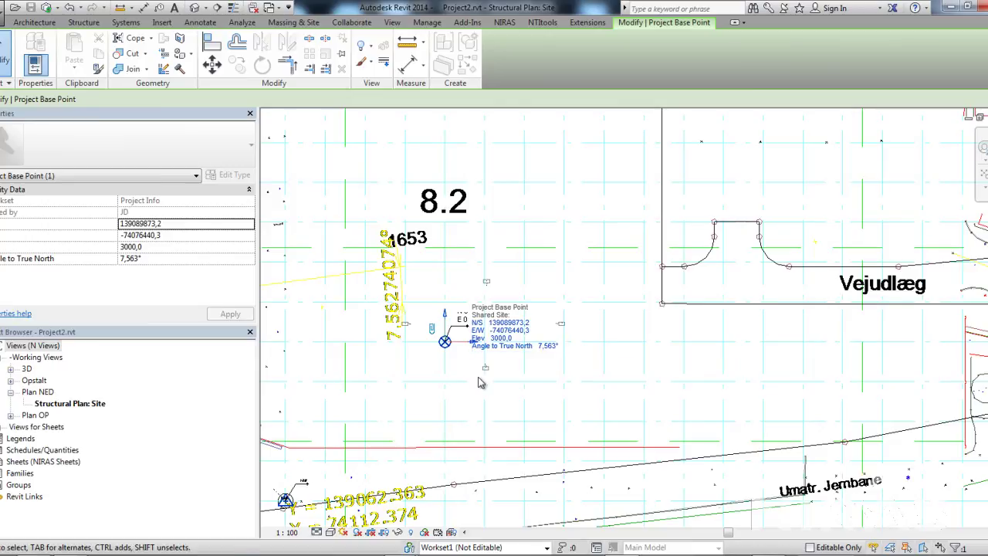
{"action": "left_click", "coordinate": [551, 368]}
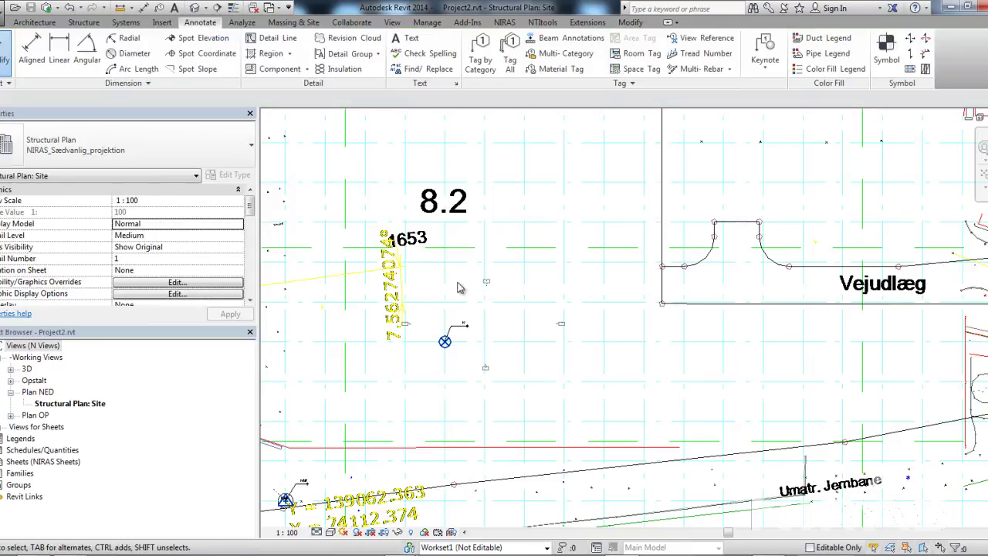
- Change the Site plan's Orientation from Project North to True North
{"action": "scroll", "coordinate": [246, 223], "scroll_direction": "down", "scroll_amount": 4}
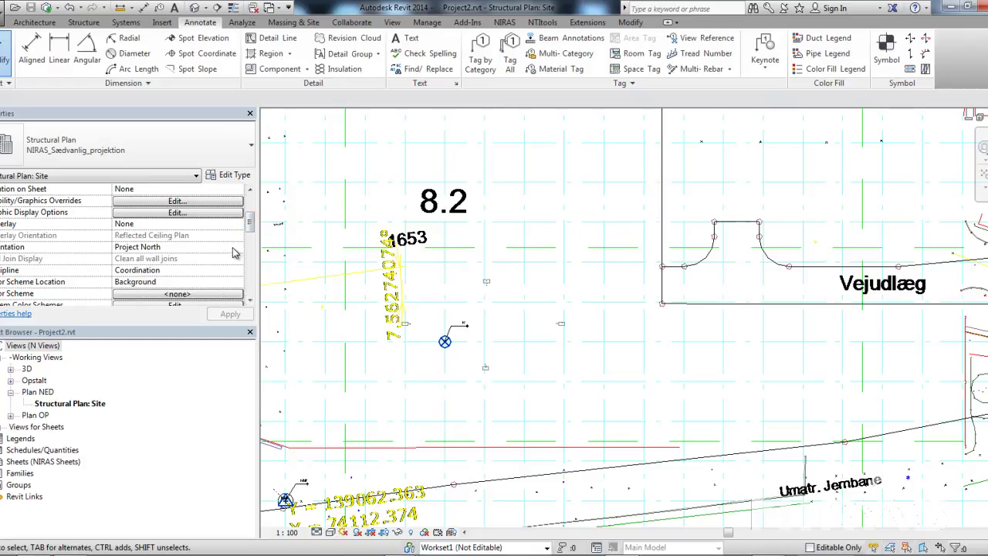
{"action": "left_click", "coordinate": [239, 249]}
{"action": "left_click", "coordinate": [140, 268]}
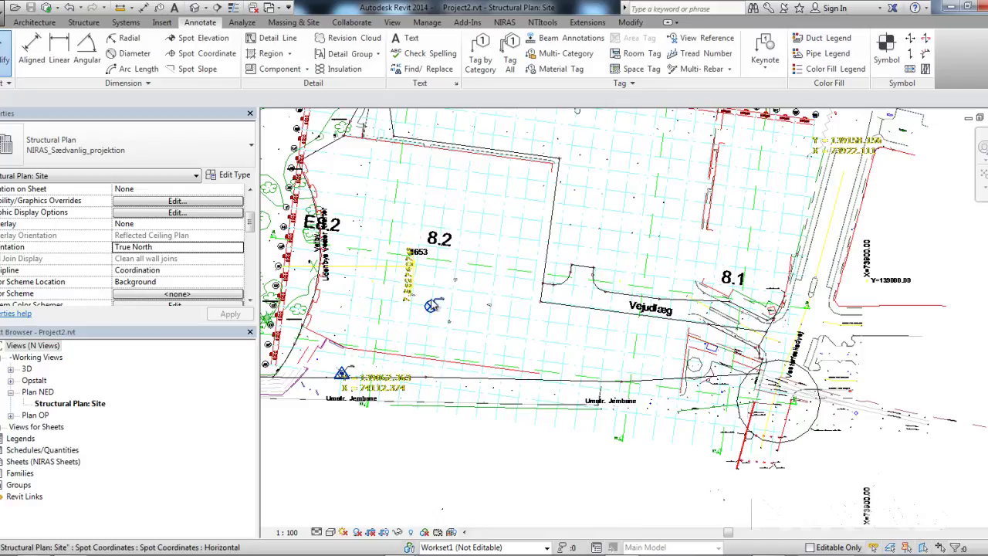
{"action": "scroll", "coordinate": [526, 311], "scroll_direction": "down", "scroll_amount": 2}
{"action": "scroll", "coordinate": [761, 525], "scroll_direction": "up", "scroll_amount": 4}
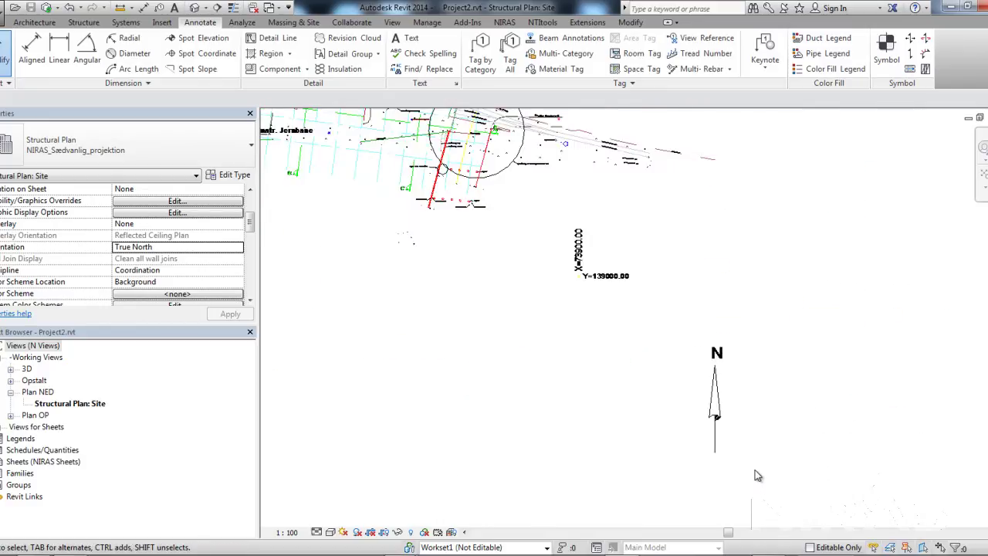